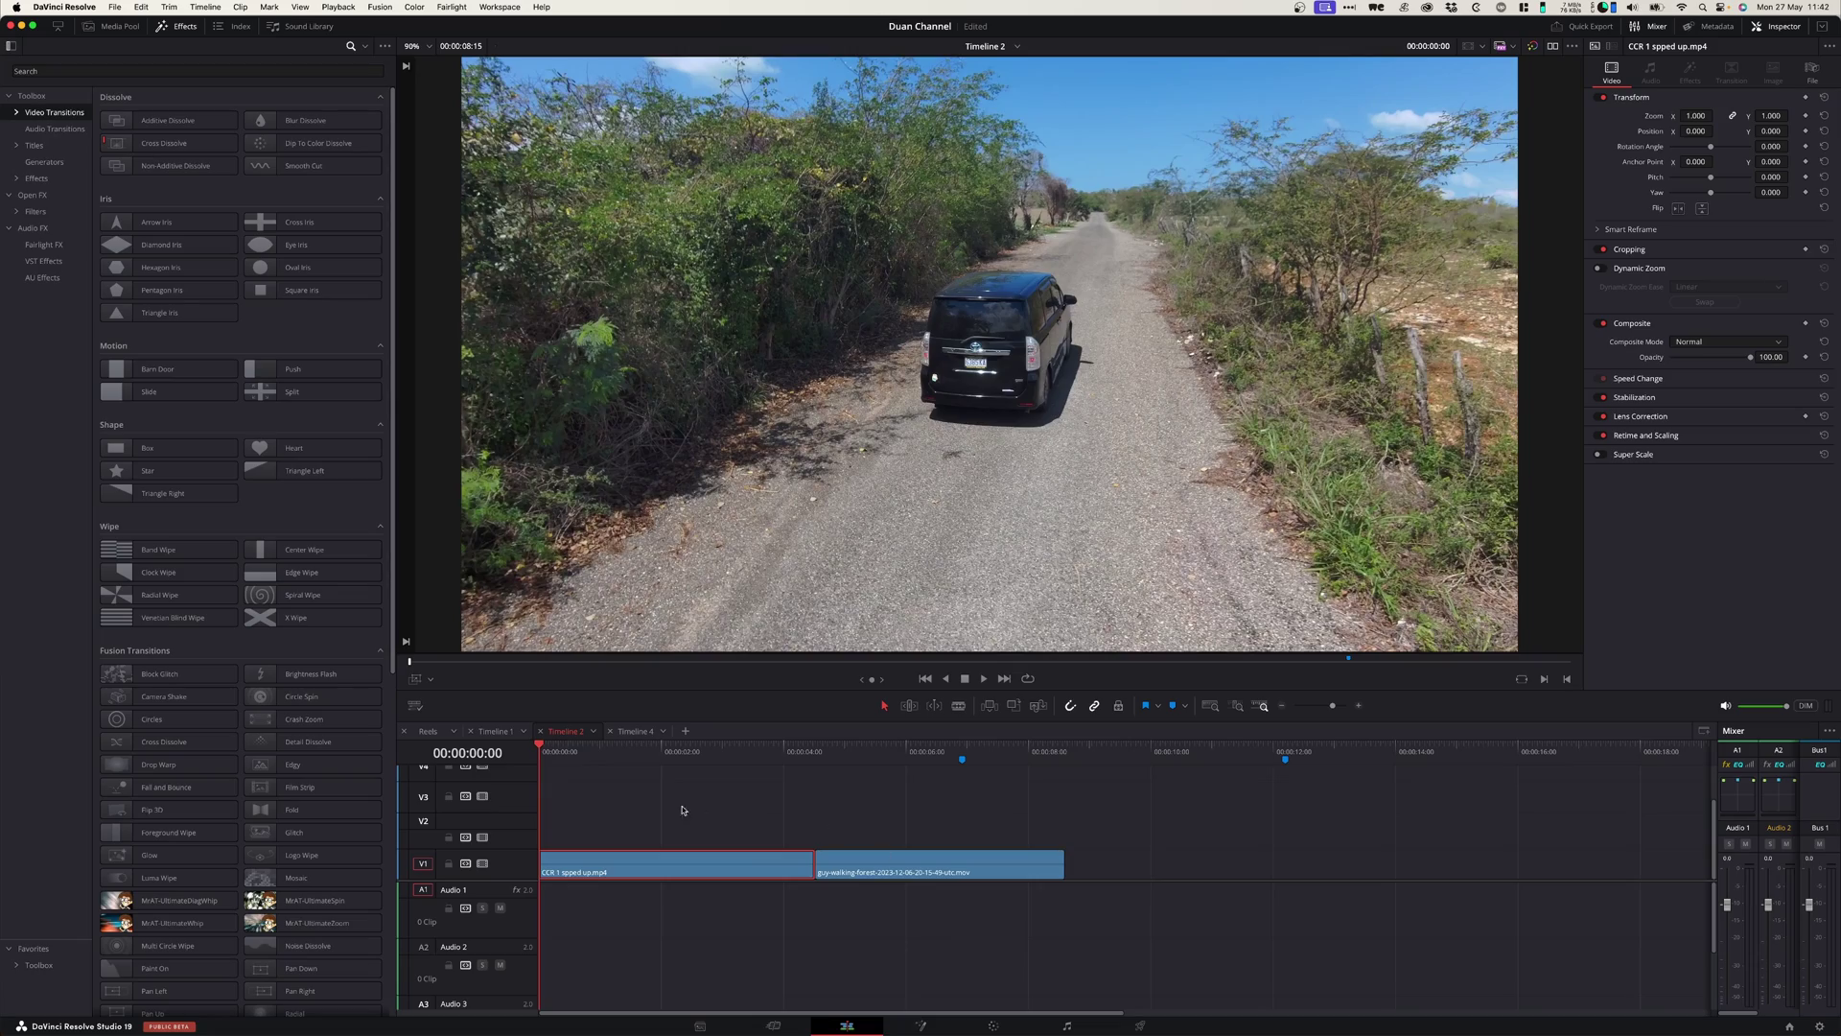
# Preview the car and walking-man clips, then return the playhead to the timeline start
pyautogui.moveTo(555, 764); pyautogui.dragTo(823, 778)
pyautogui.press('space')
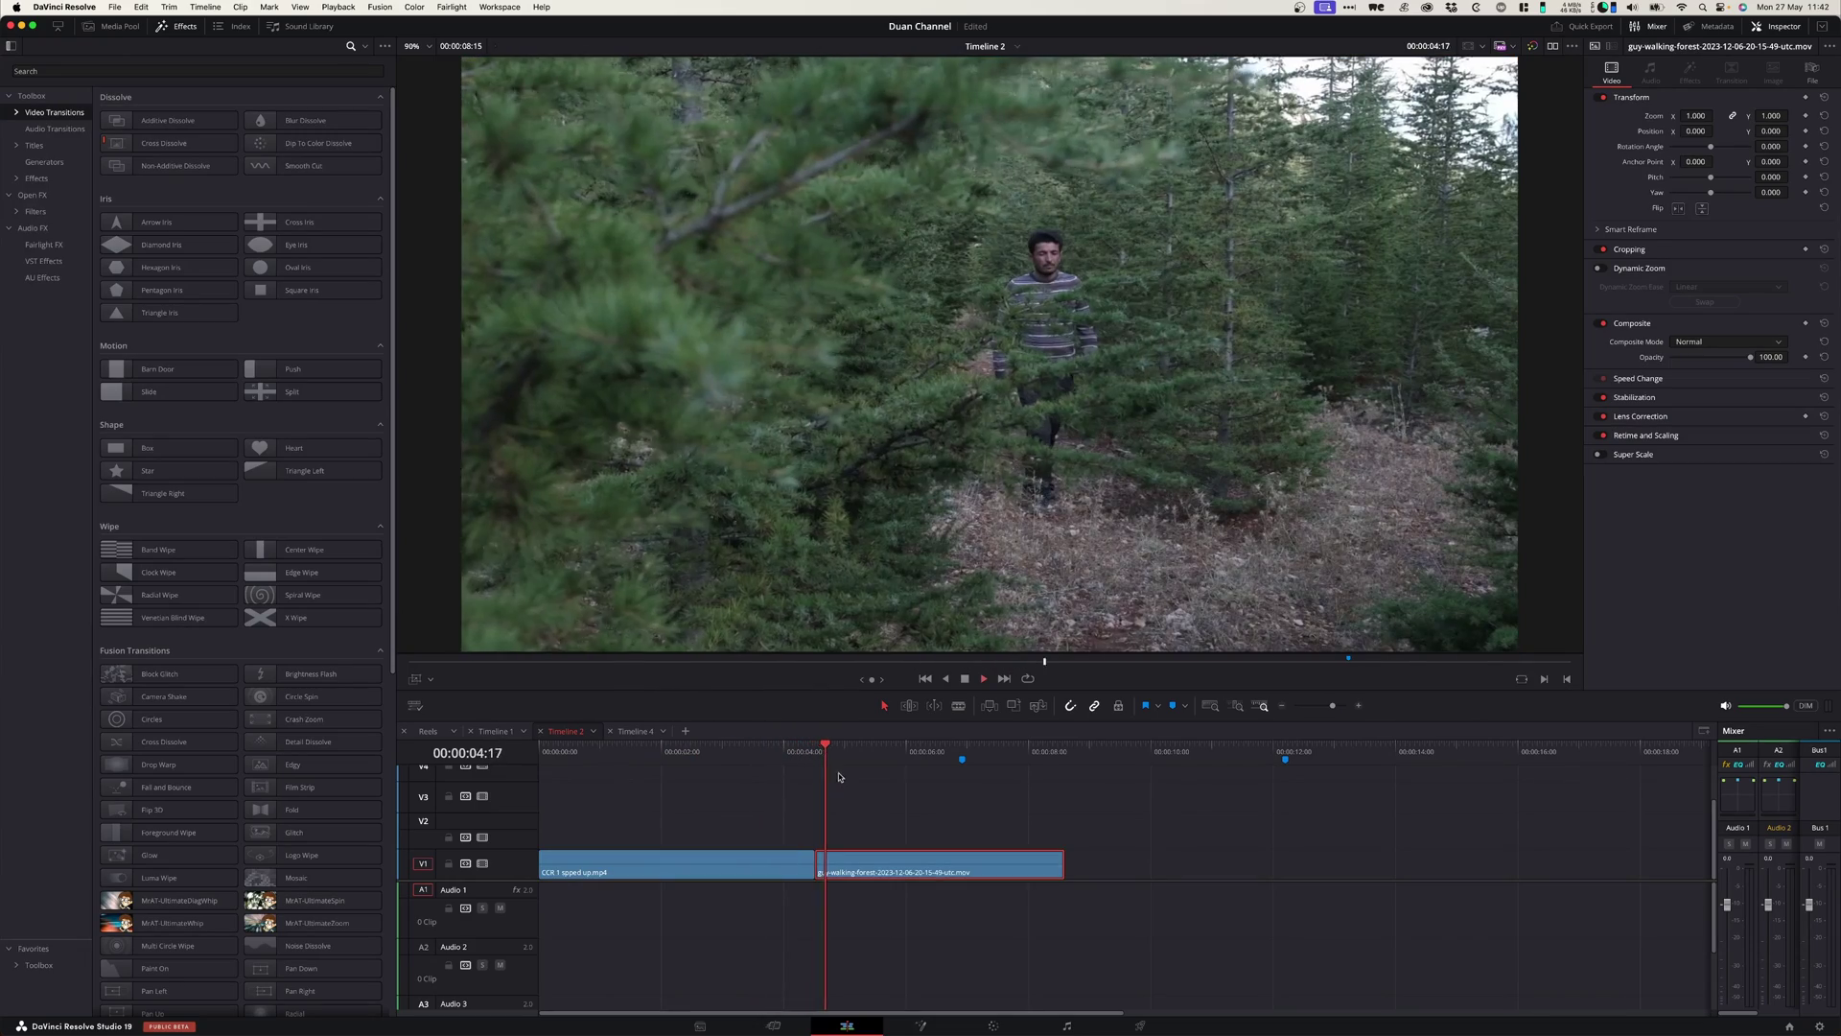
pyautogui.press('space')
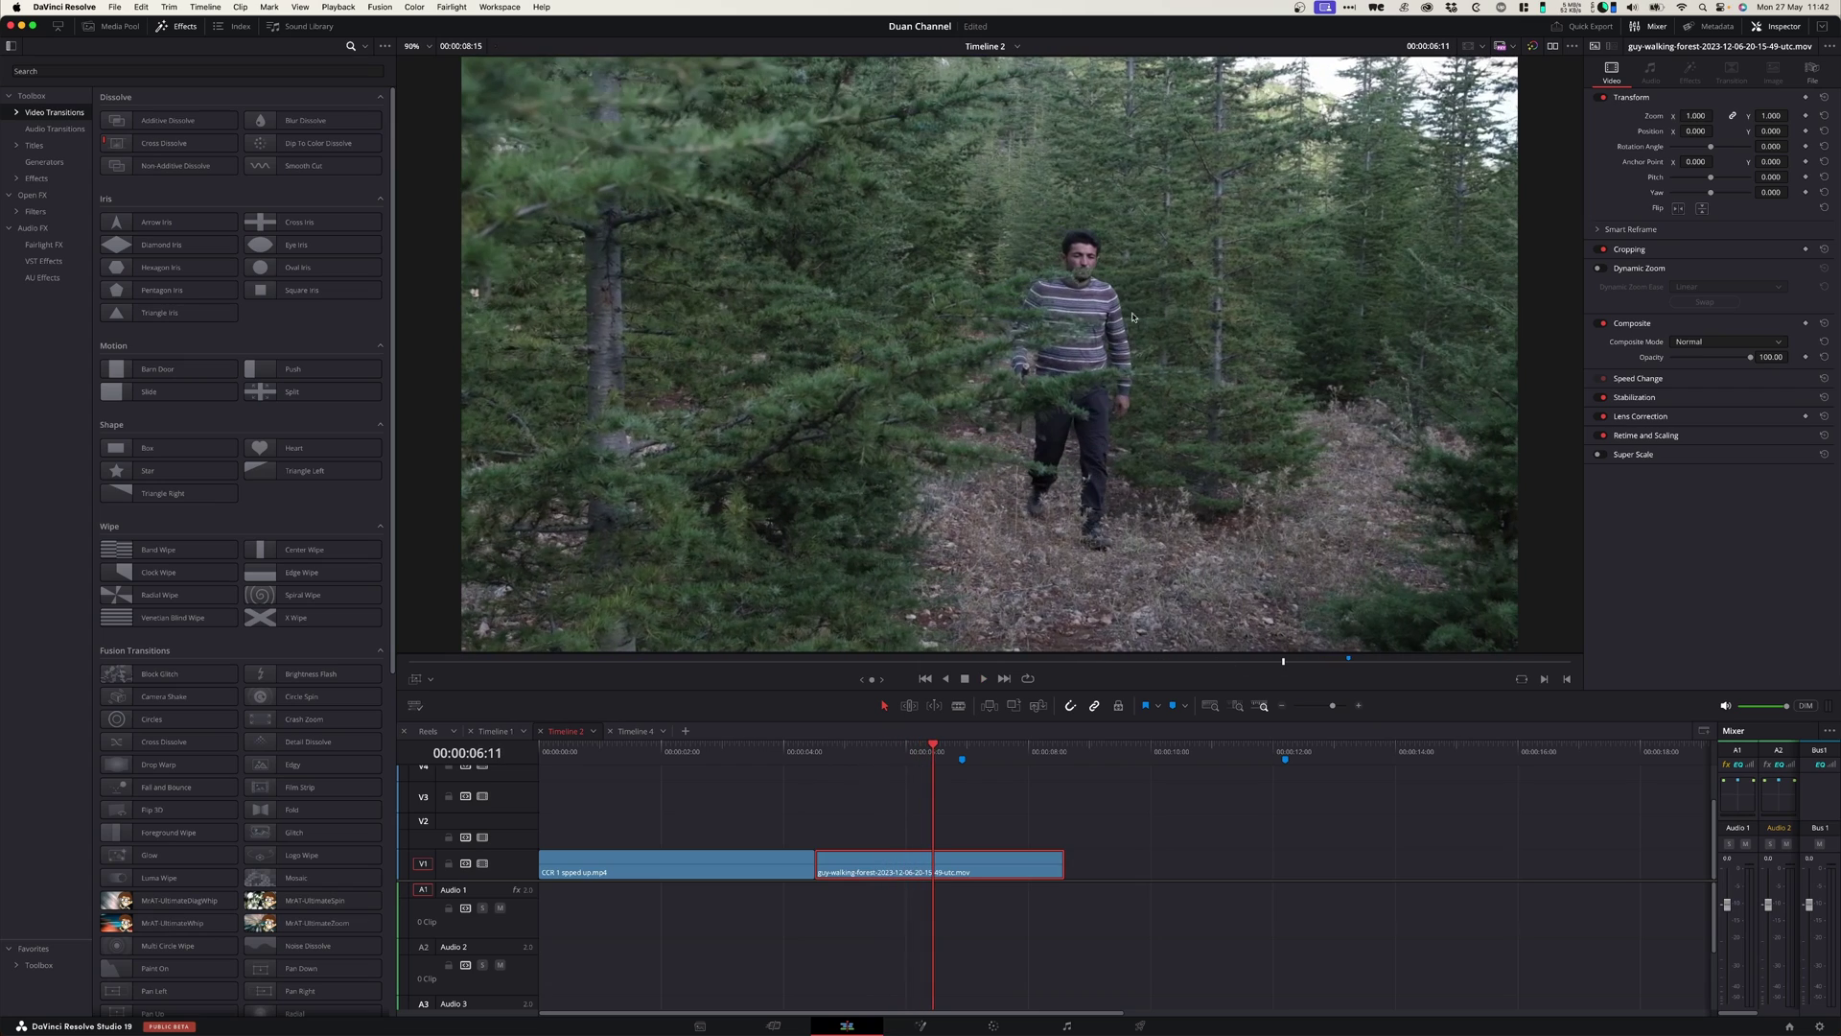
pyautogui.click(928, 735)
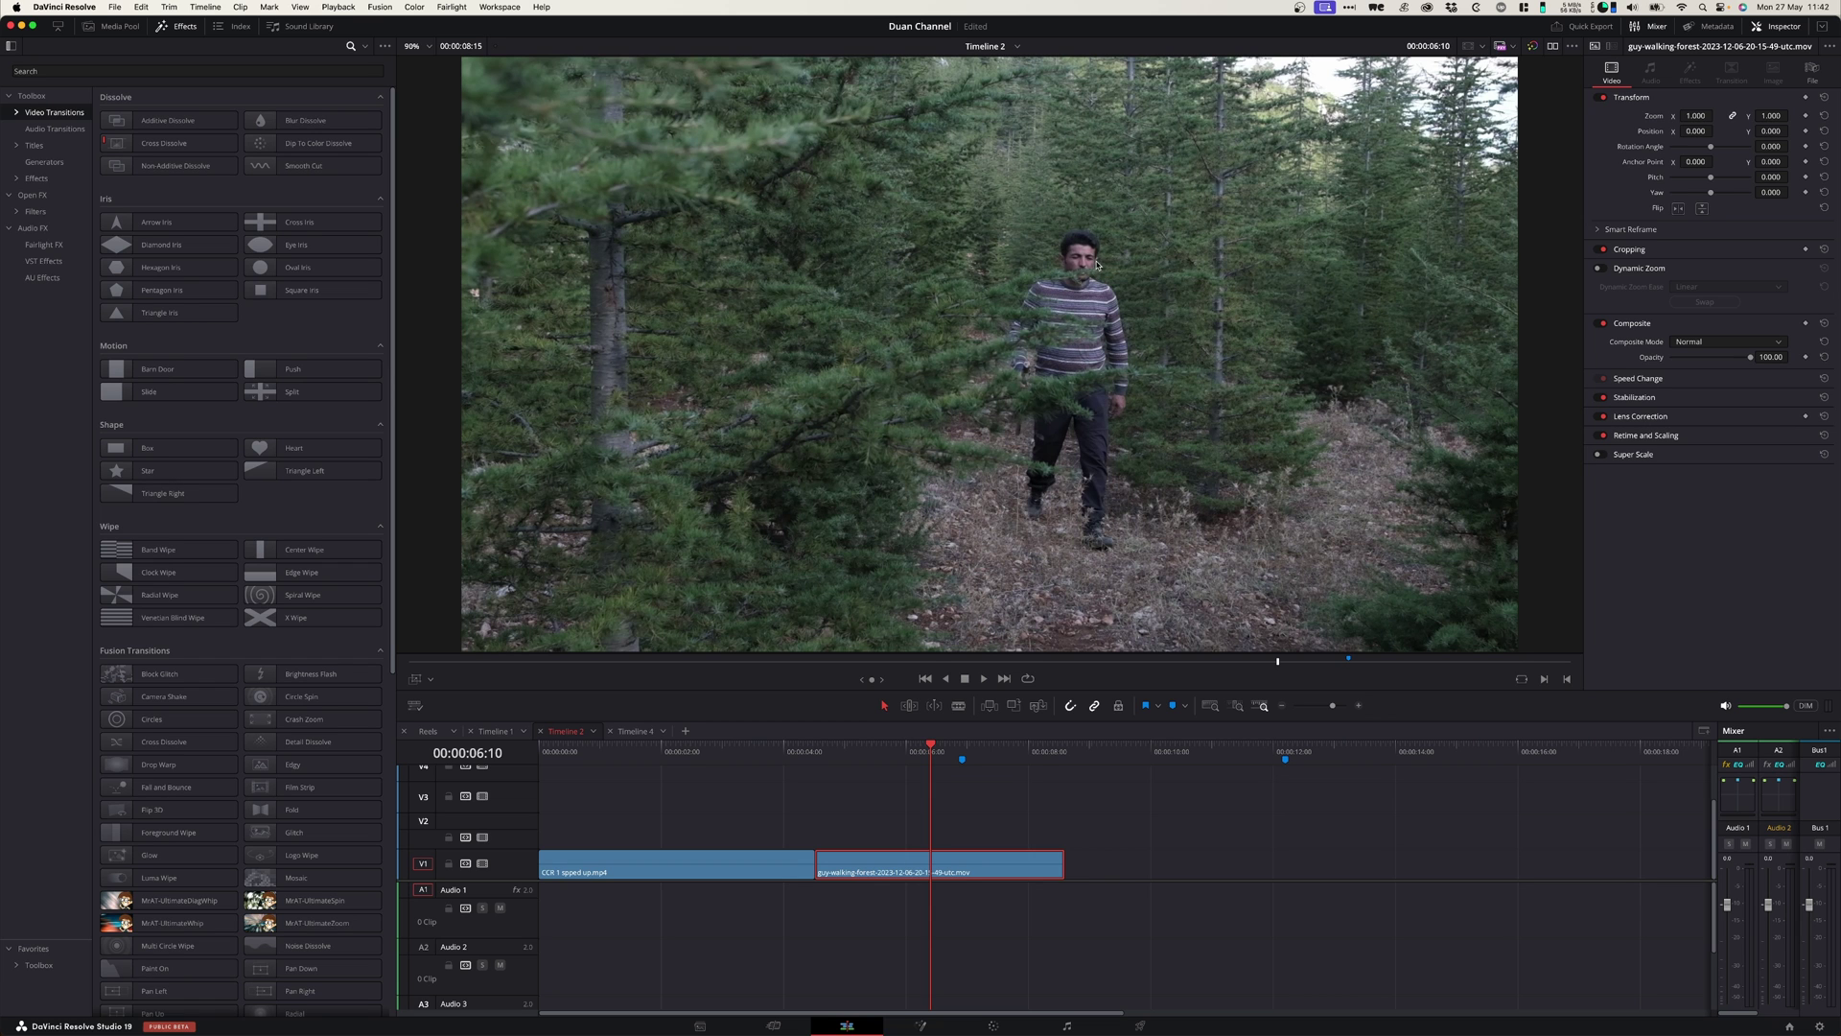
pyautogui.press('Home')
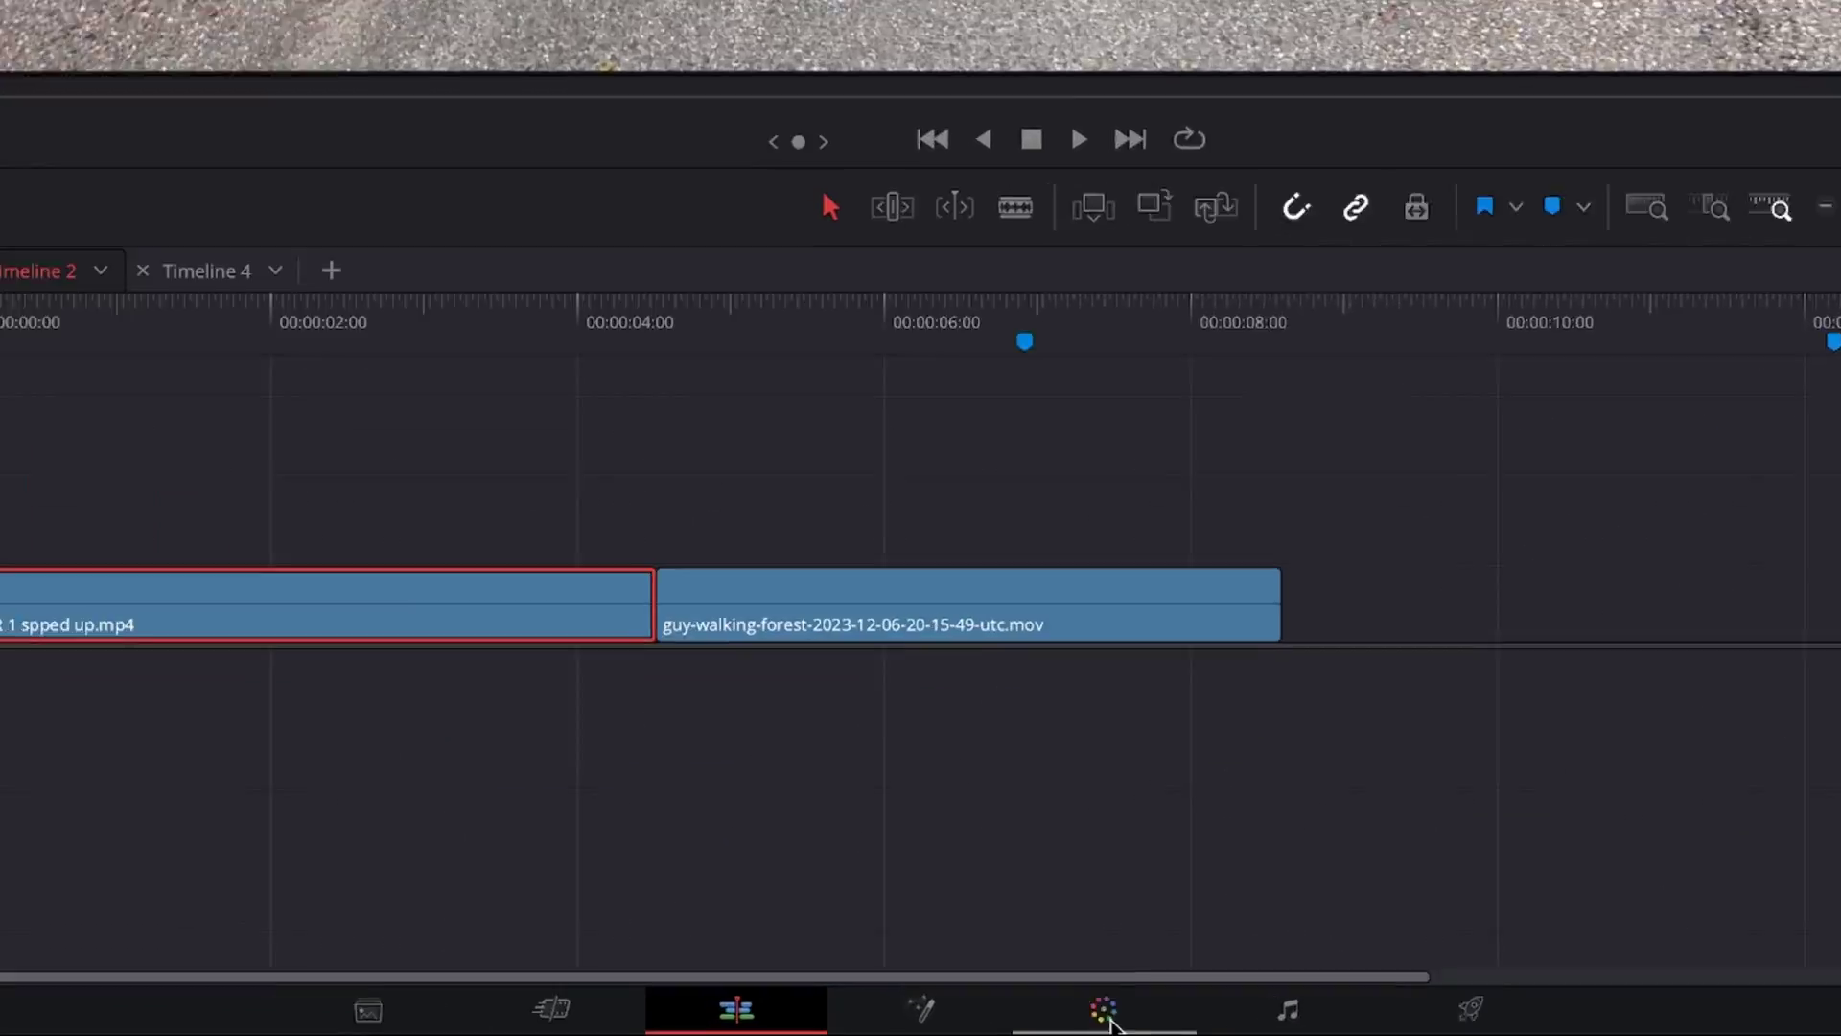
# On the Color page, enable a Curve window from the Window palette for the car clip
pyautogui.click(993, 1025)
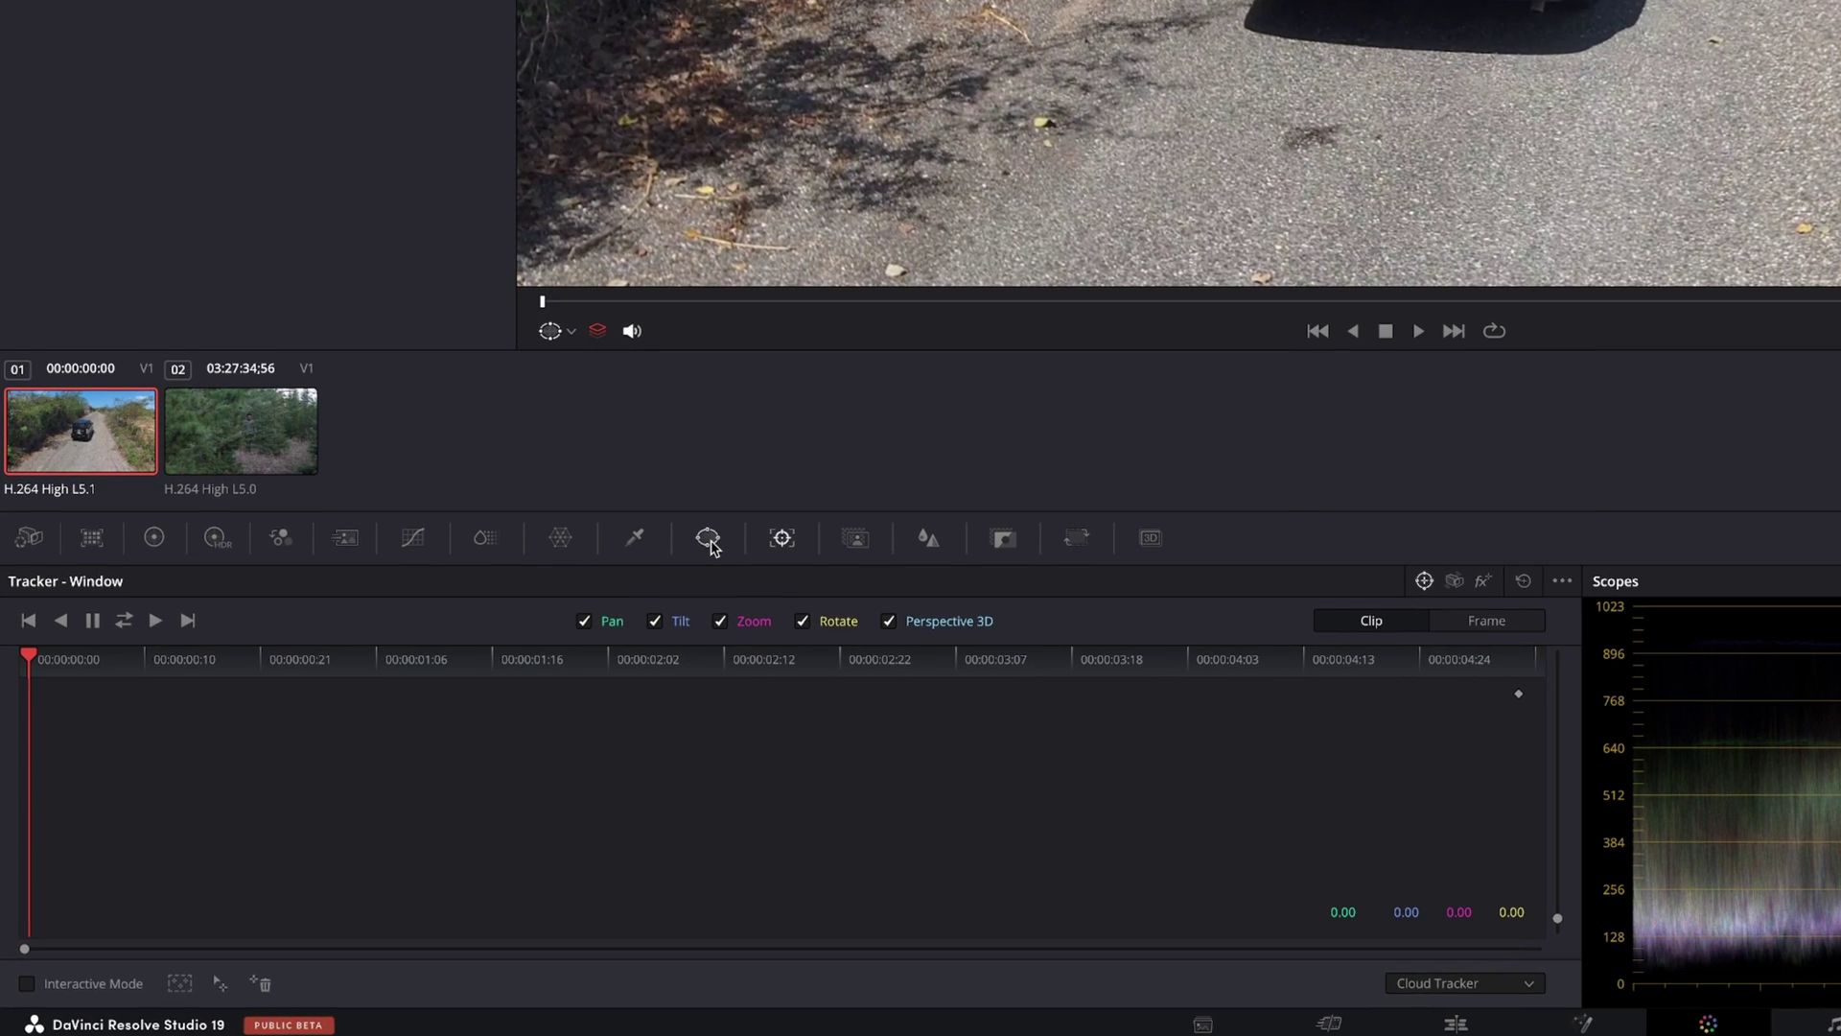
pyautogui.click(710, 543)
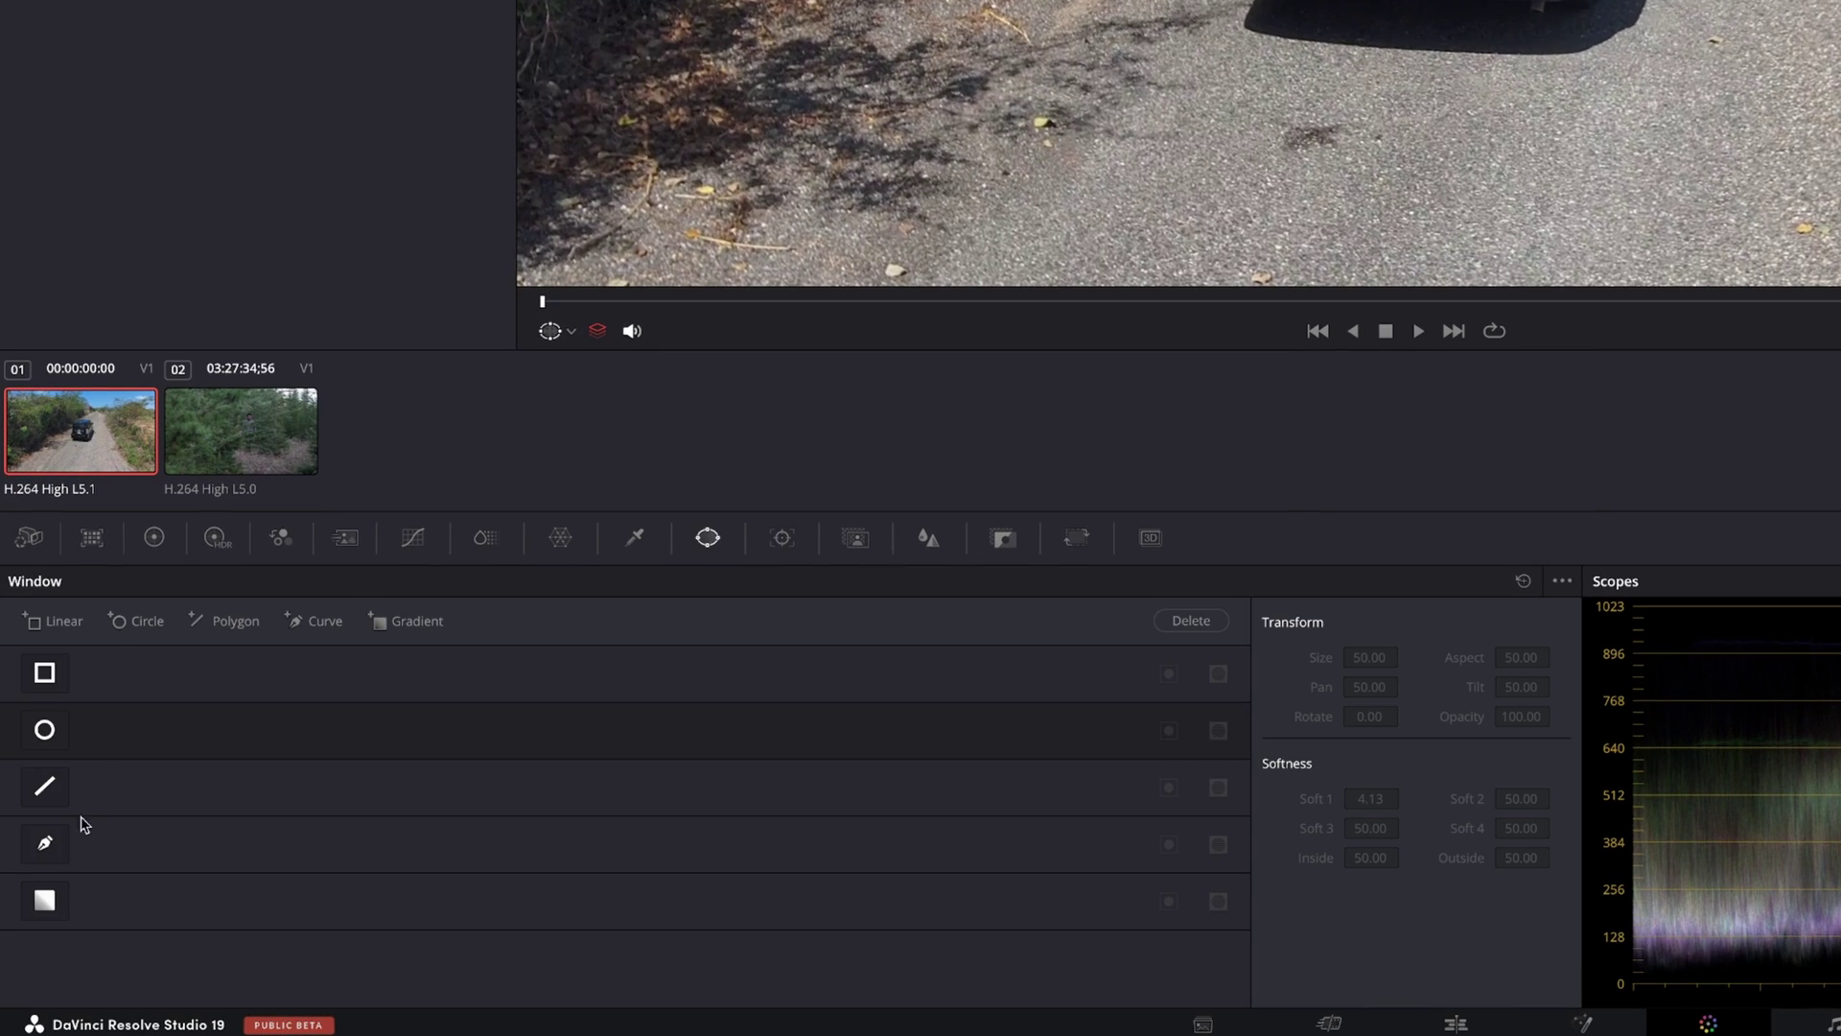
pyautogui.click(45, 848)
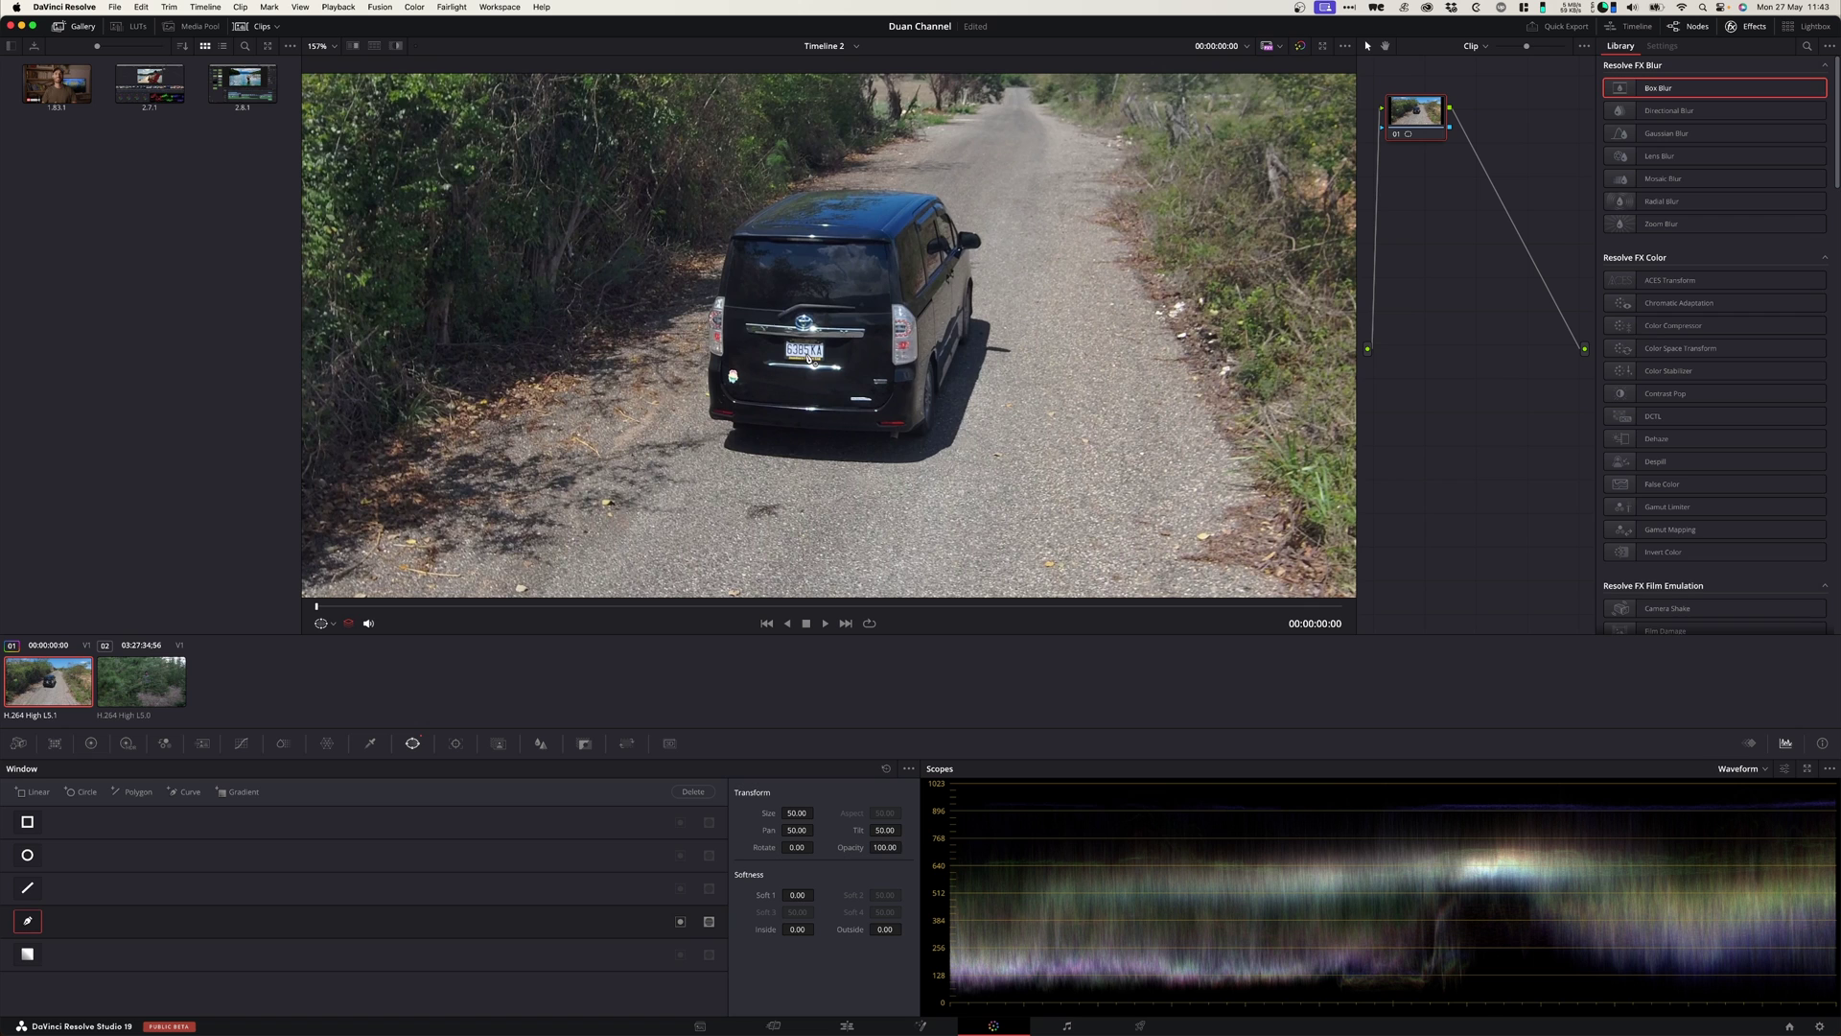
# Zoom the viewer in on the number plate and outline it with a four-point curve
pyautogui.click(332, 47)
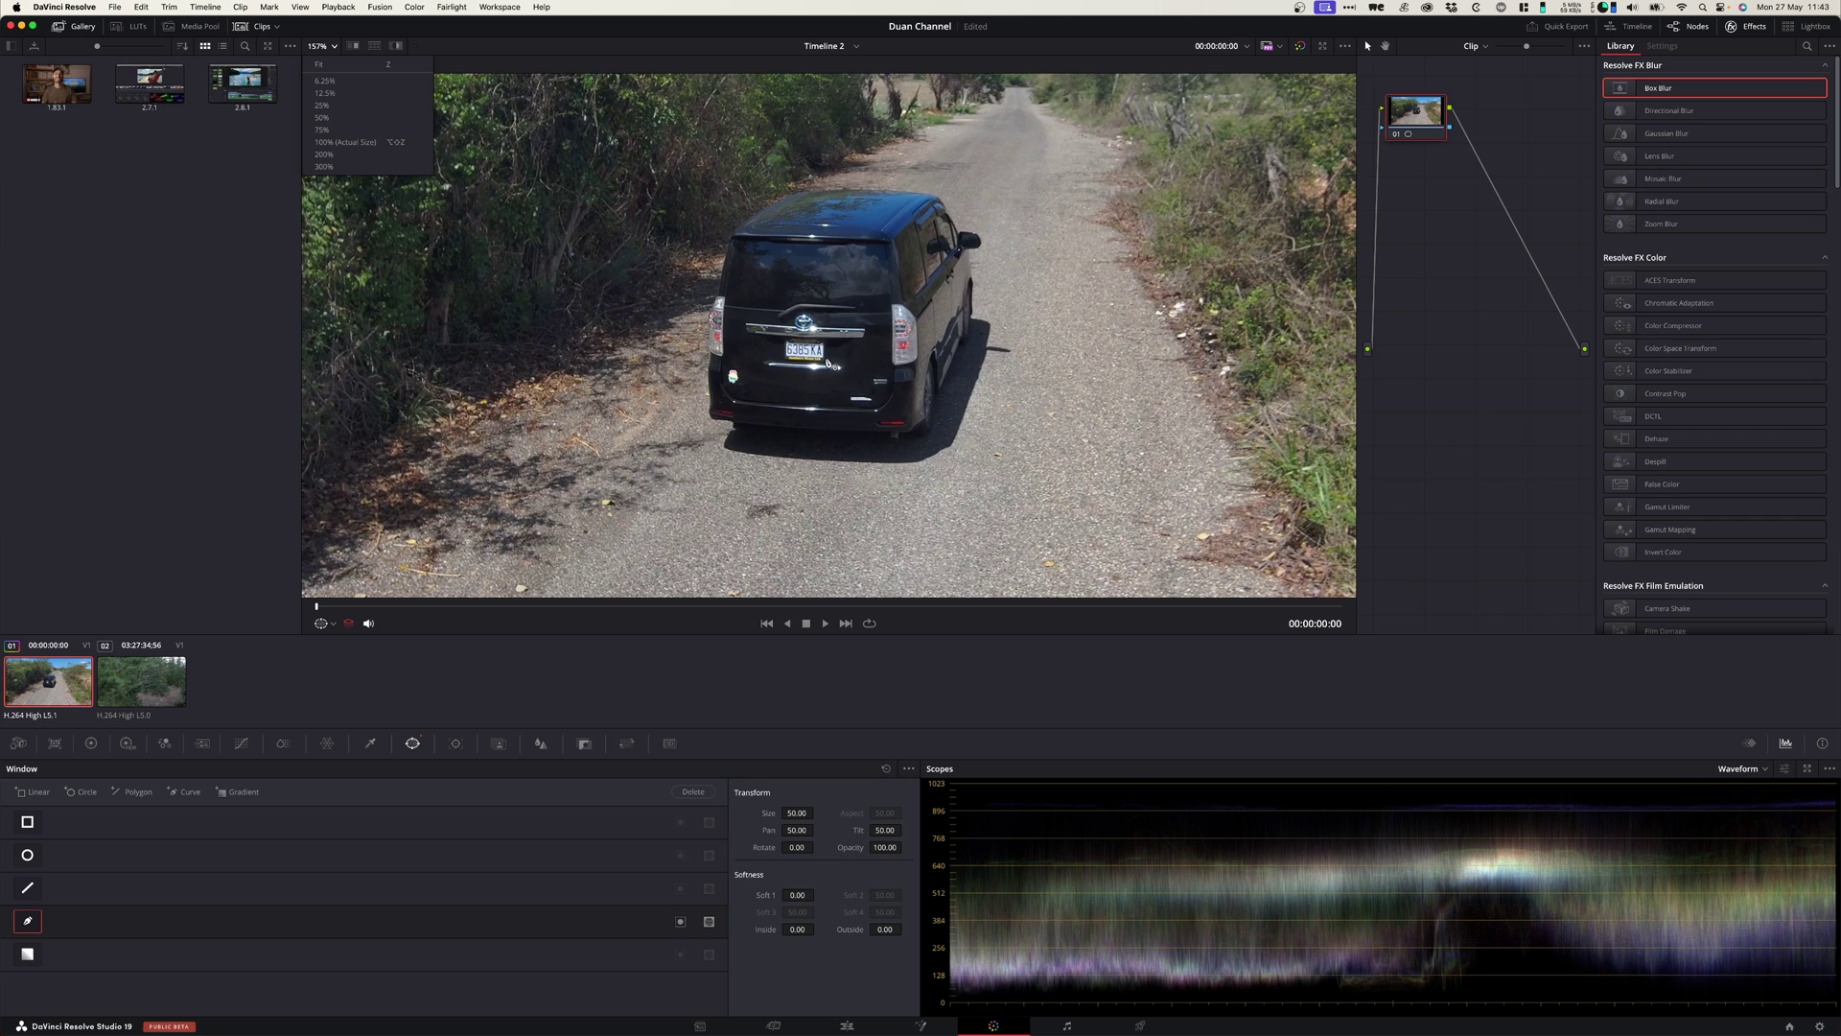
pyautogui.click(848, 311)
pyautogui.scroll(5, 815, 369)
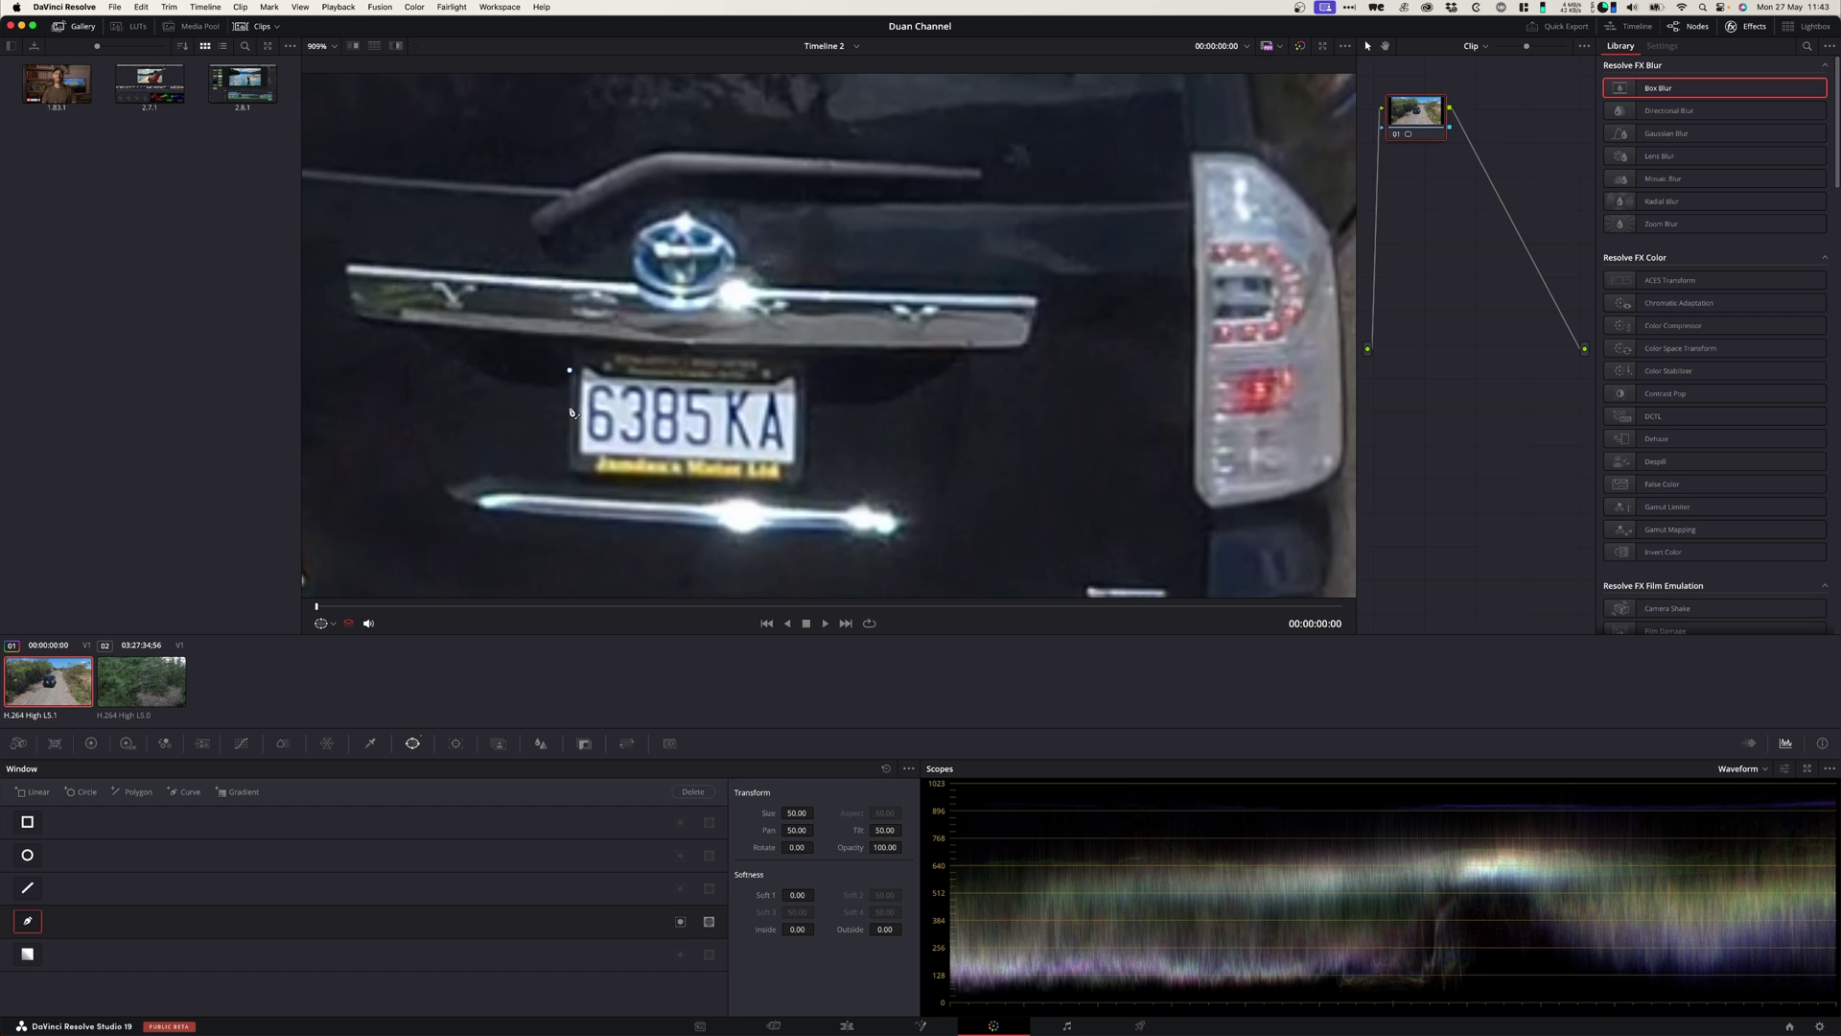
pyautogui.click(564, 458)
pyautogui.click(806, 470)
pyautogui.click(811, 379)
pyautogui.click(571, 371)
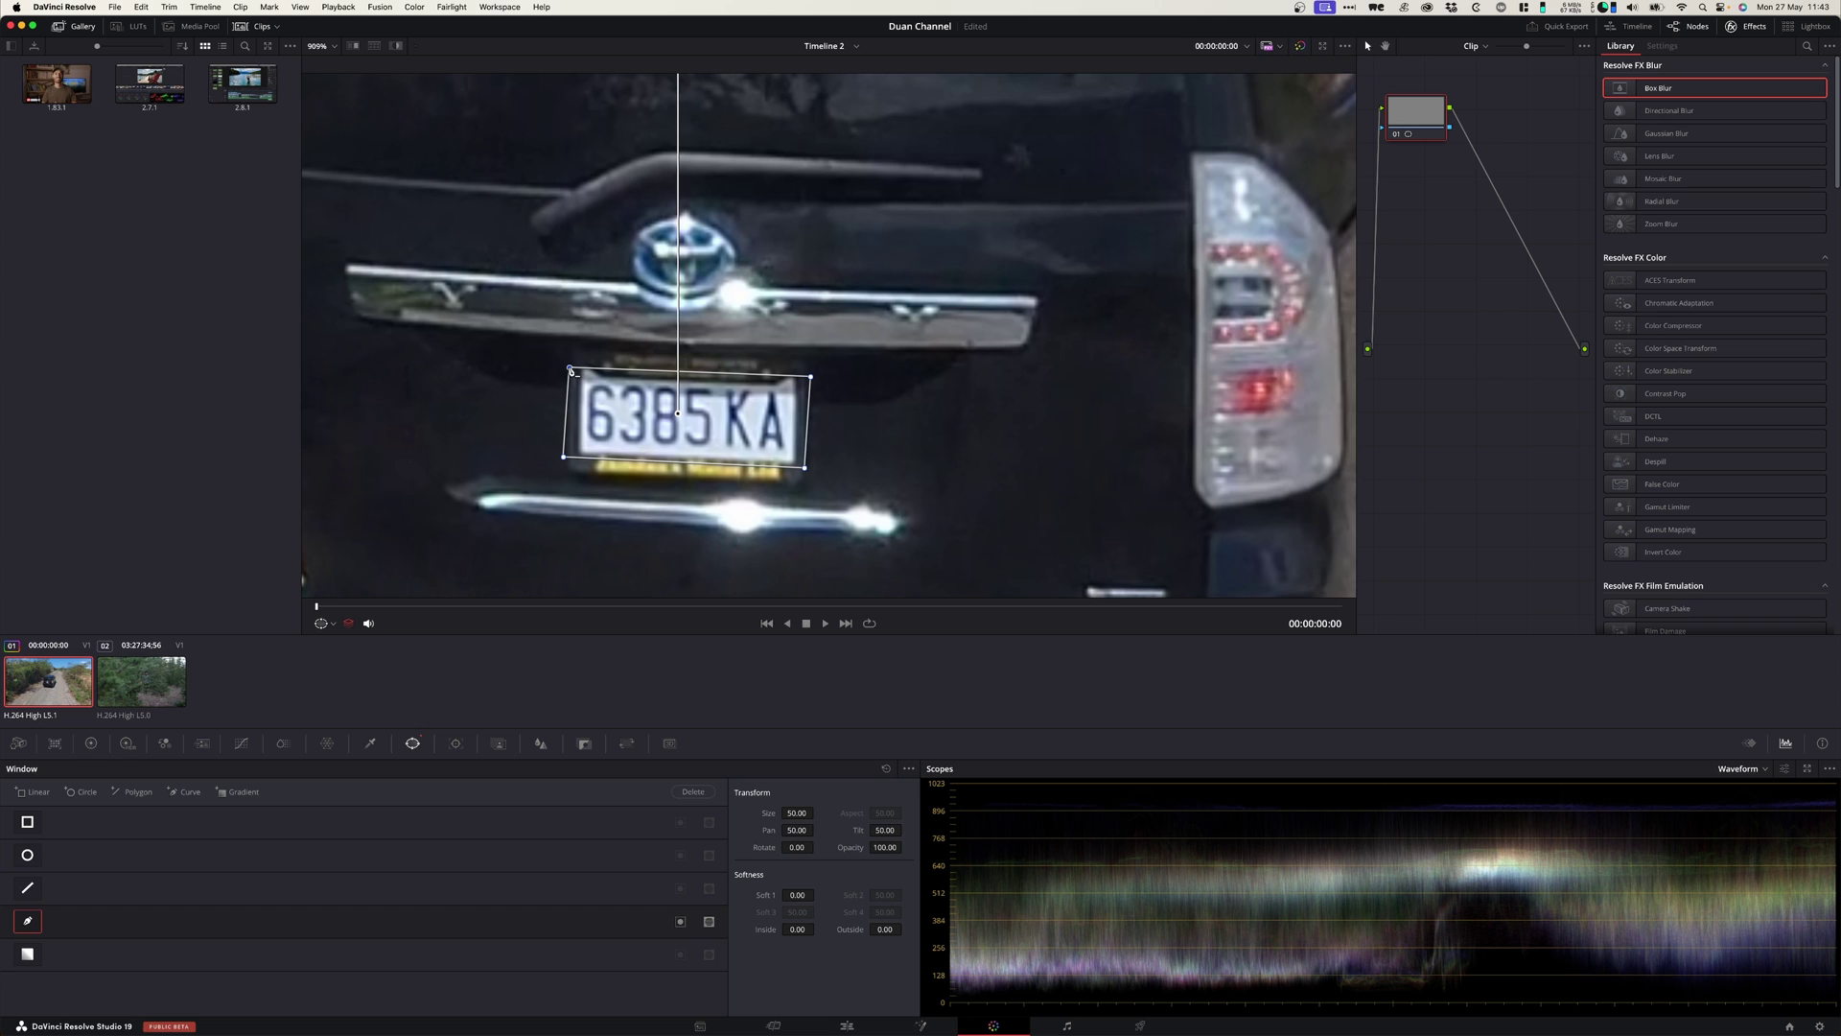
# Nudge the mask's corner points so they sit tightly on the plate edges
pyautogui.moveTo(564, 459); pyautogui.dragTo(569, 457)
pyautogui.moveTo(810, 376); pyautogui.dragTo(806, 375)
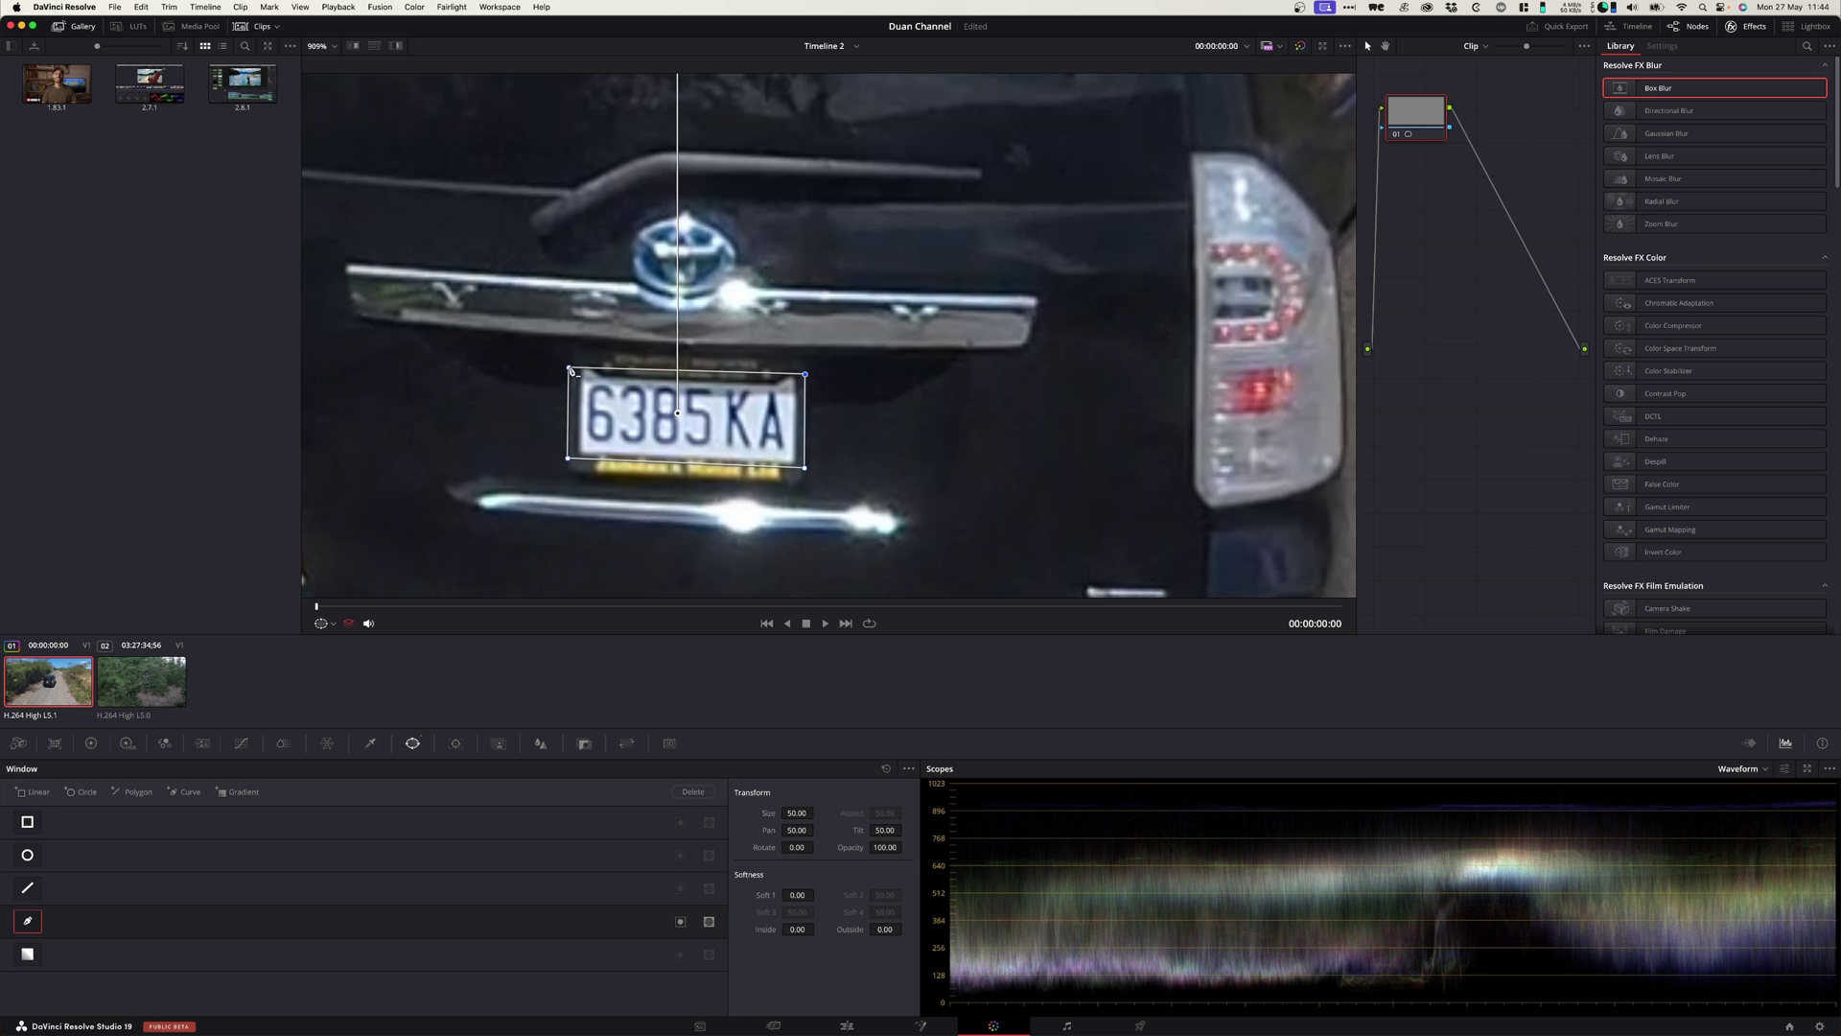
pyautogui.moveTo(571, 370); pyautogui.dragTo(571, 365)
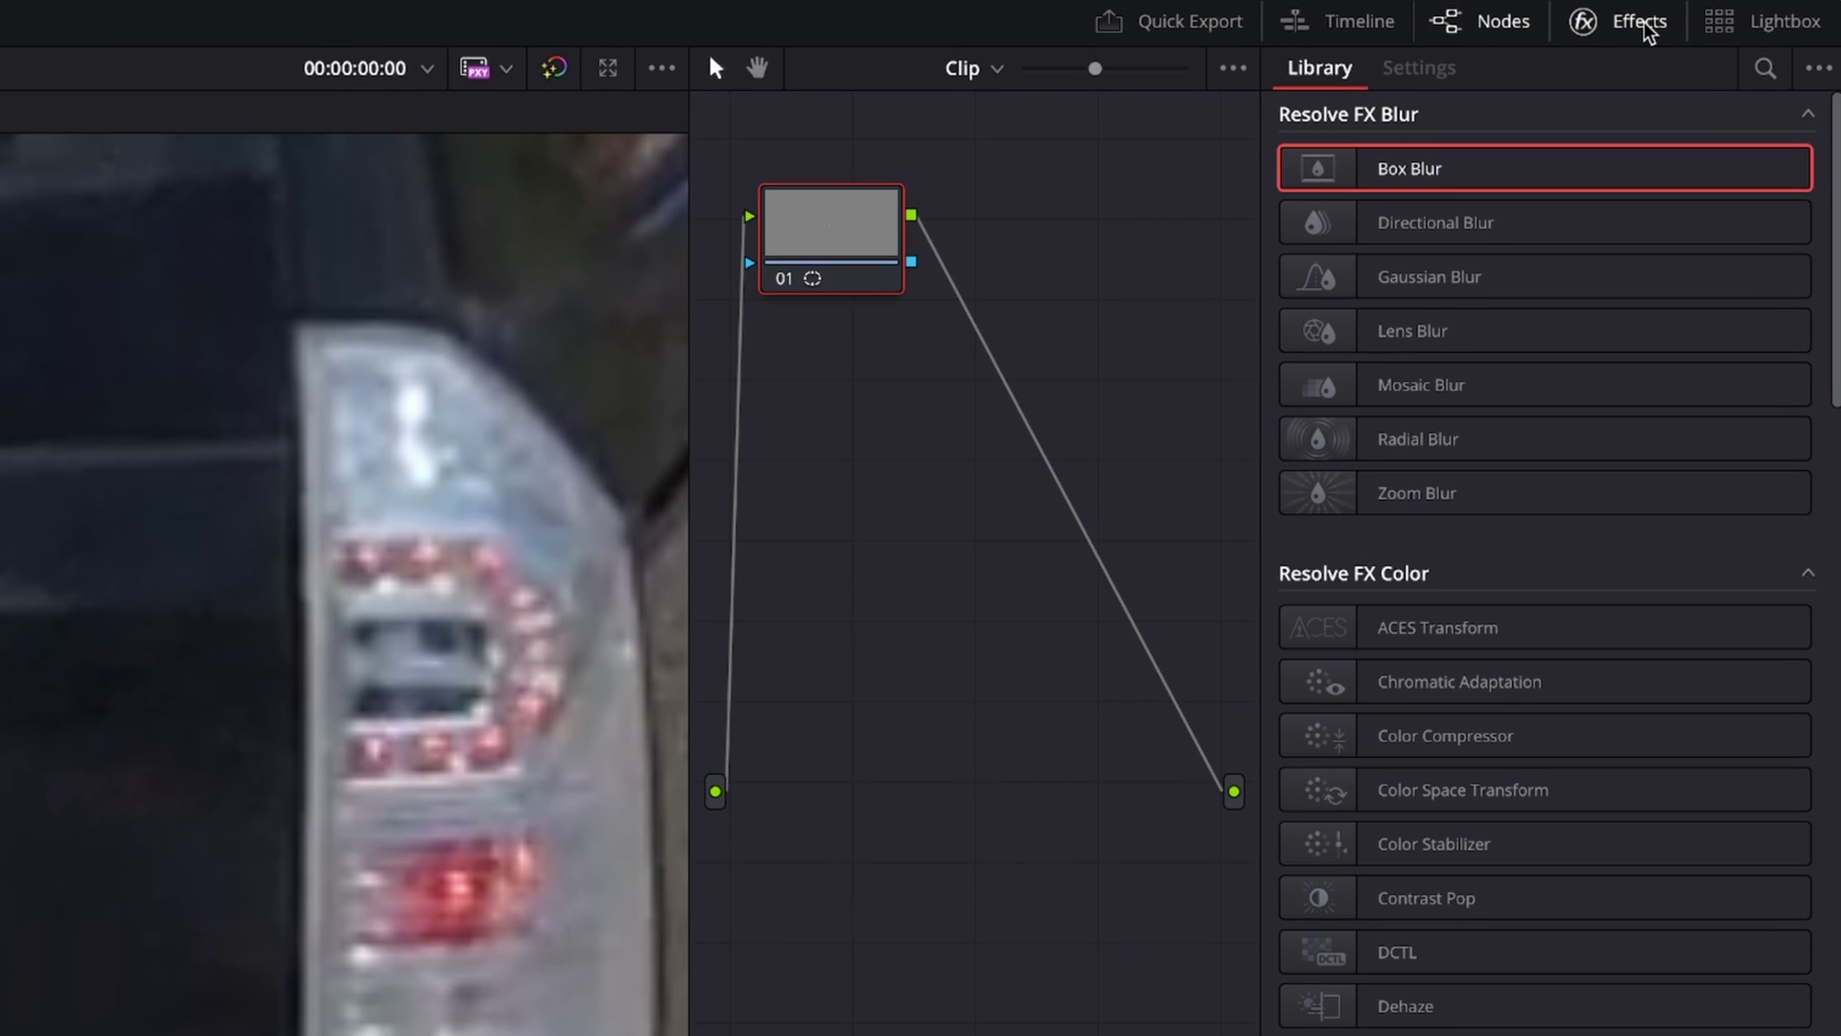
# Drop Box Blur from the Resolve FX Blur library onto node 01 and untick Blur Alpha
pyautogui.click(1757, 29)
pyautogui.click(1647, 29)
pyautogui.moveTo(1566, 176); pyautogui.dragTo(836, 243)
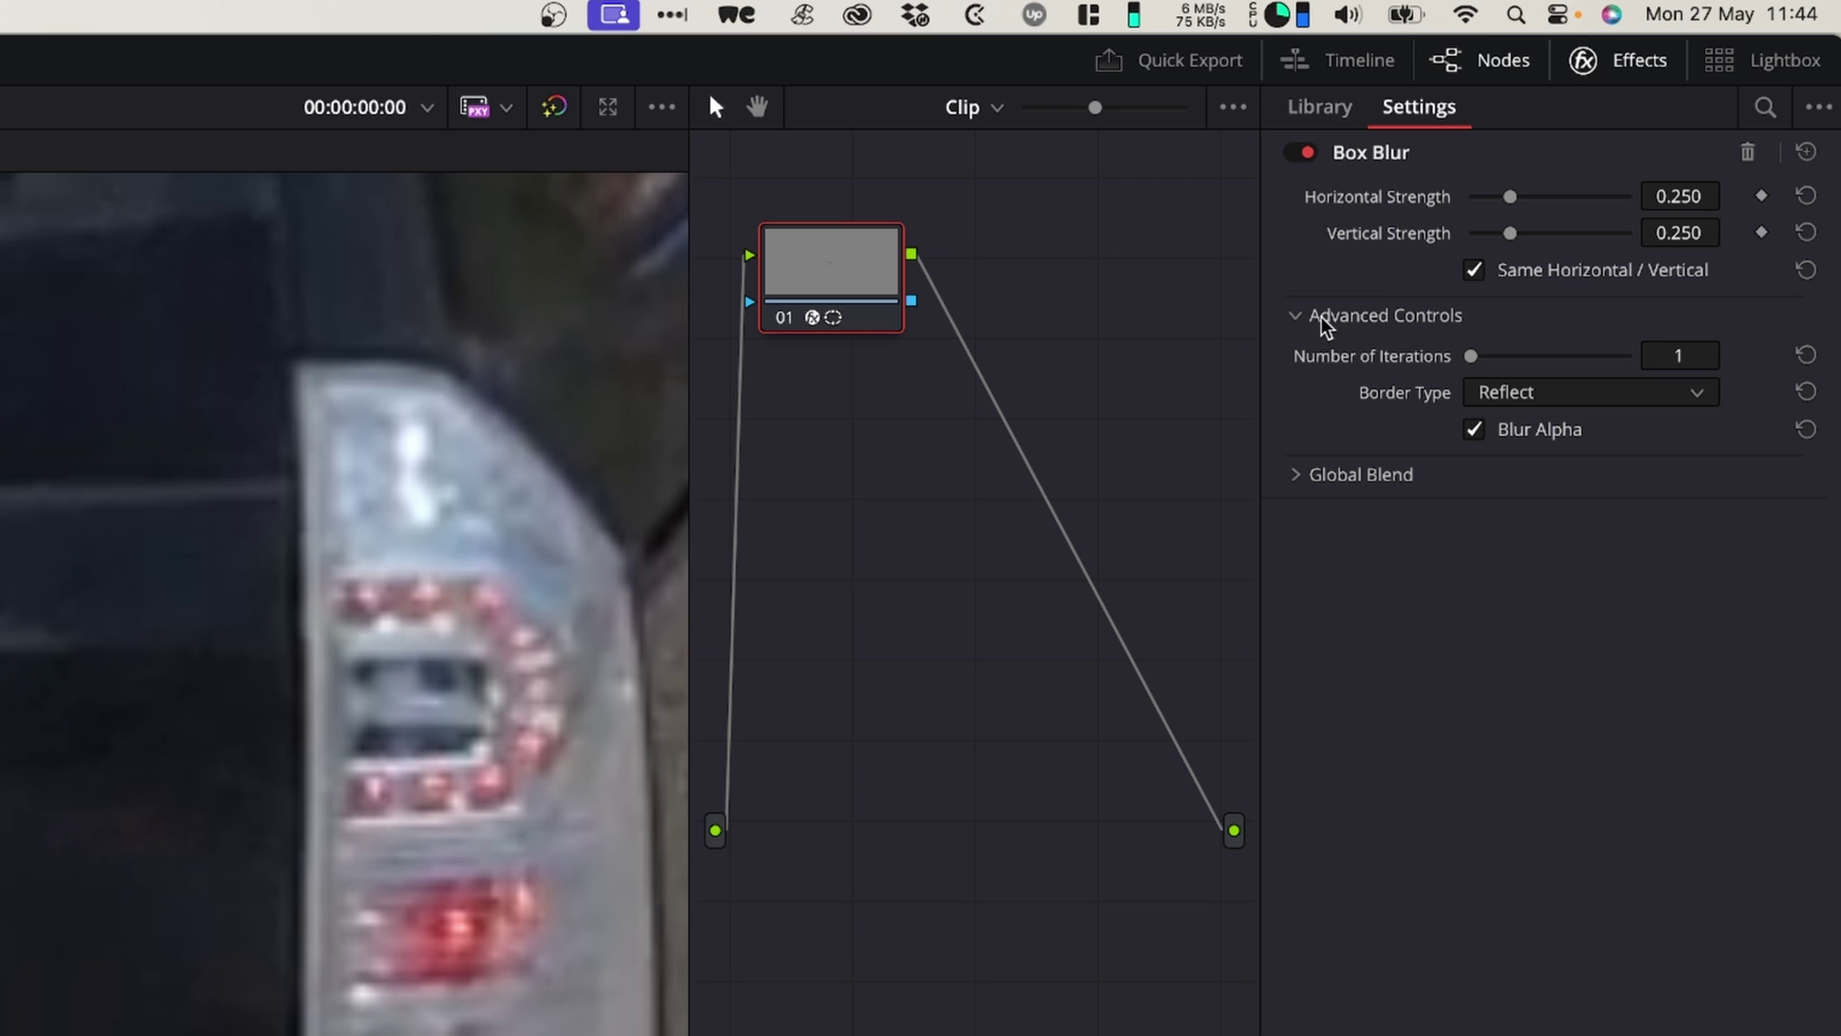
pyautogui.click(1475, 431)
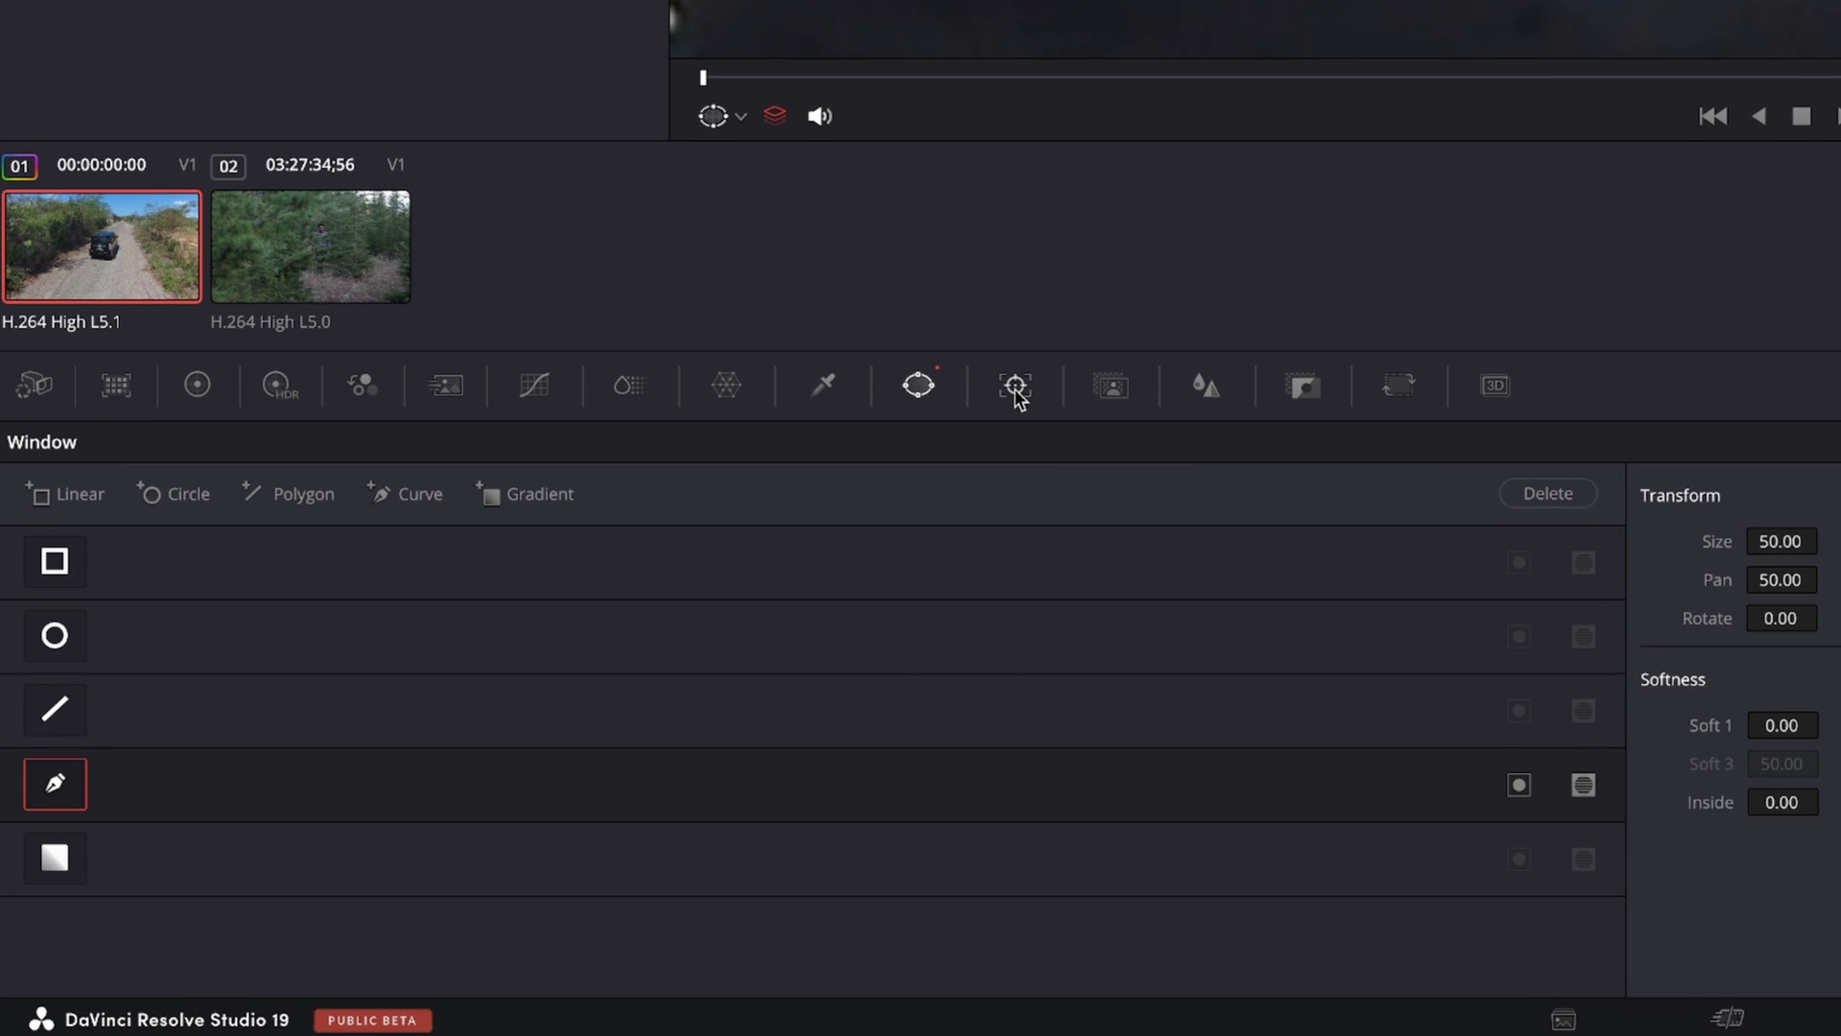
# Track the plate mask forward through the car clip and scrub back to confirm it holds
pyautogui.click(1016, 388)
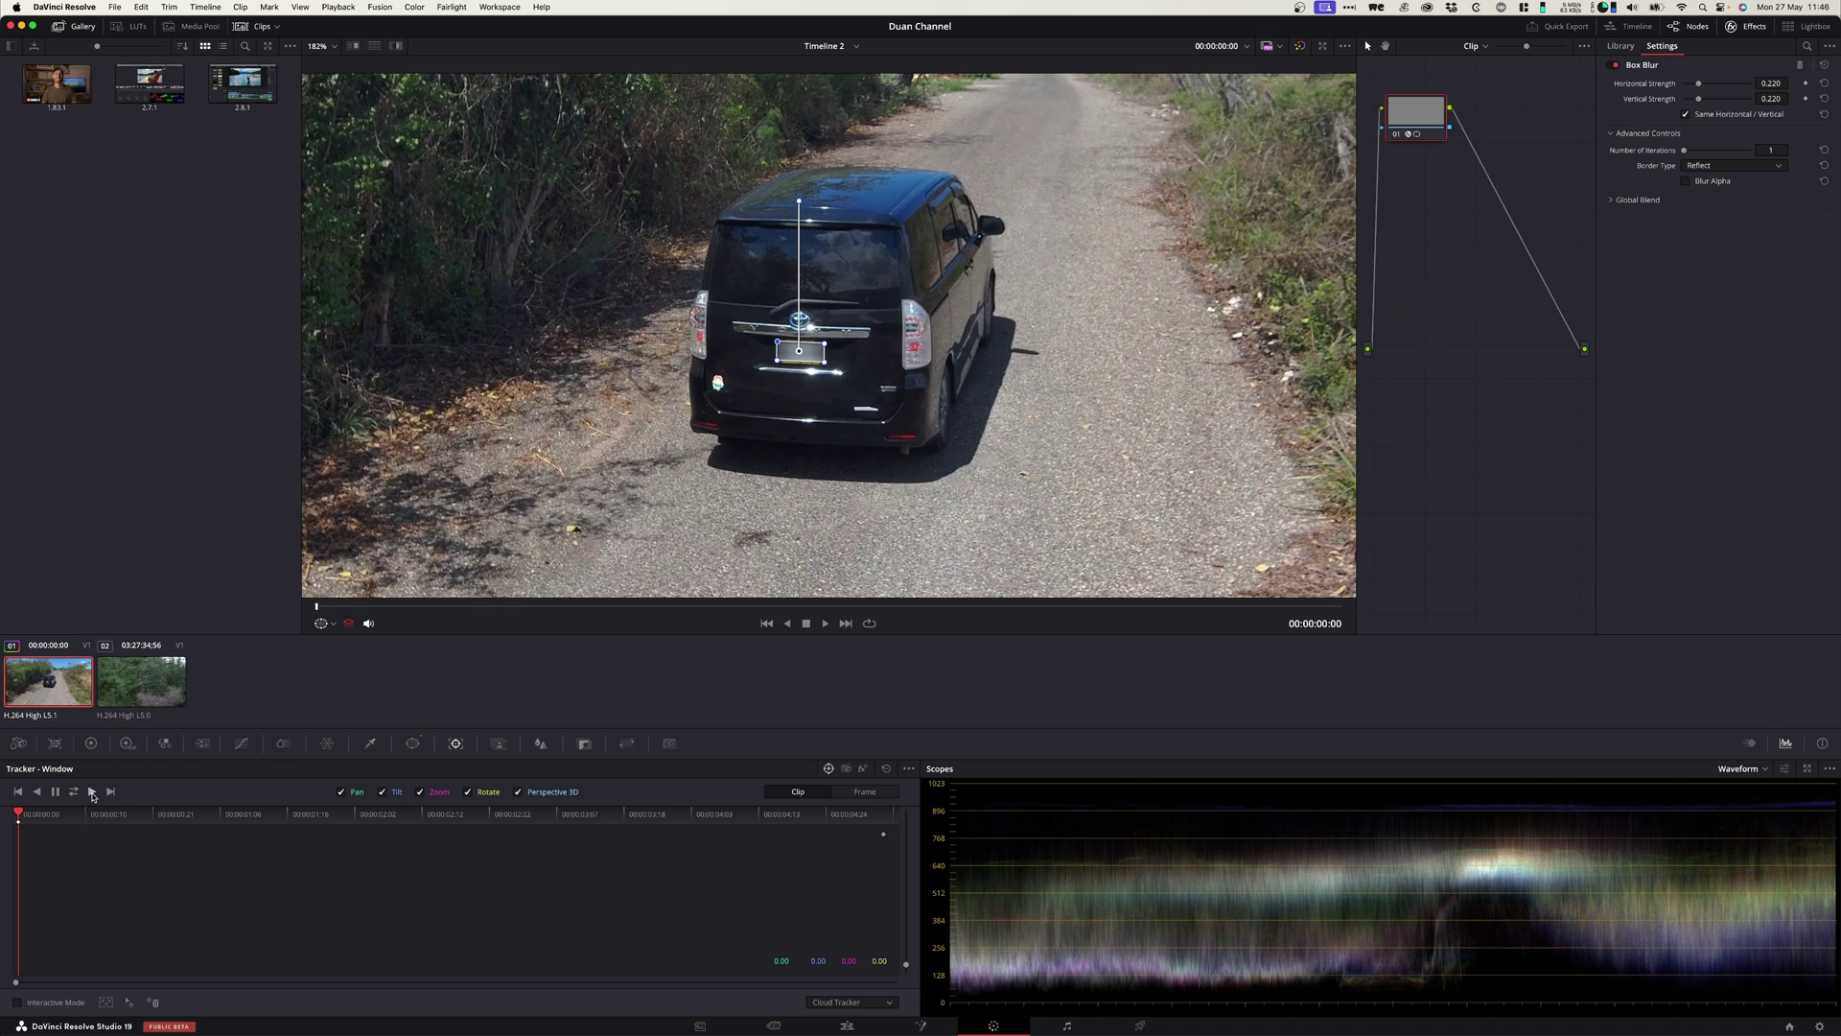
pyautogui.click(92, 792)
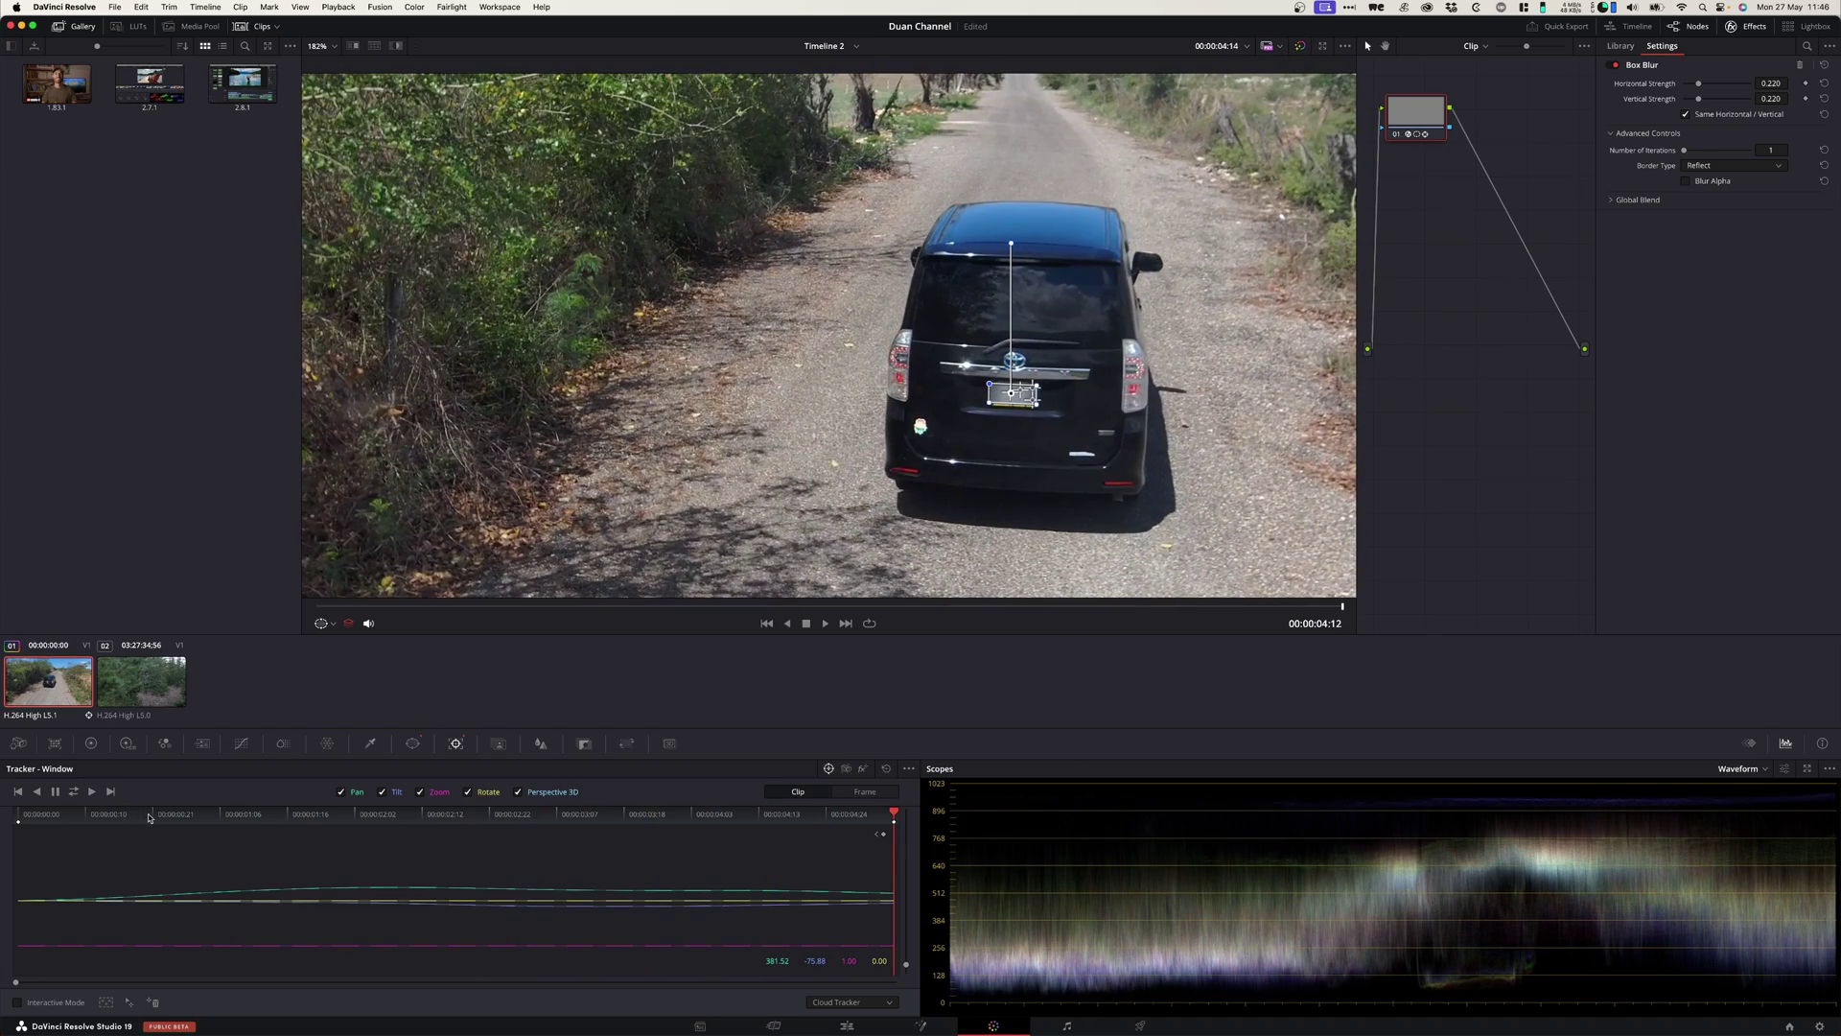
pyautogui.moveTo(851, 822); pyautogui.dragTo(462, 817)
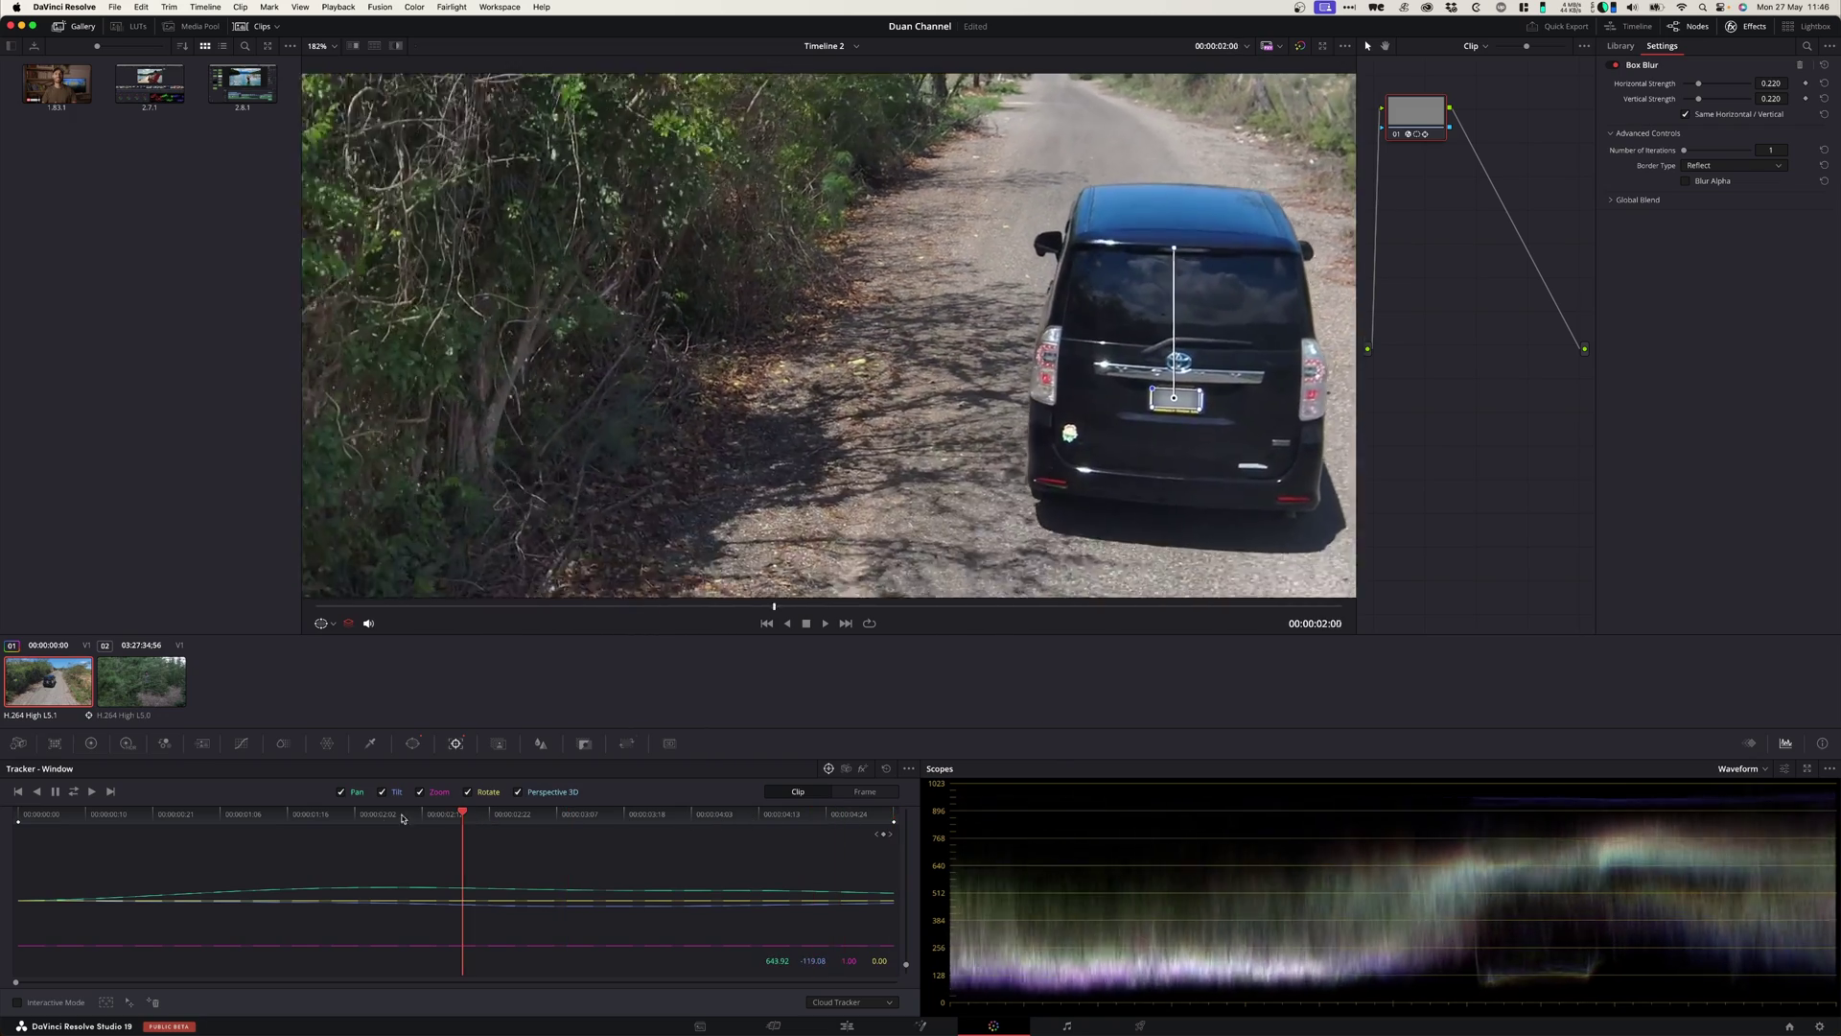
pyautogui.click(213, 817)
pyautogui.click(133, 816)
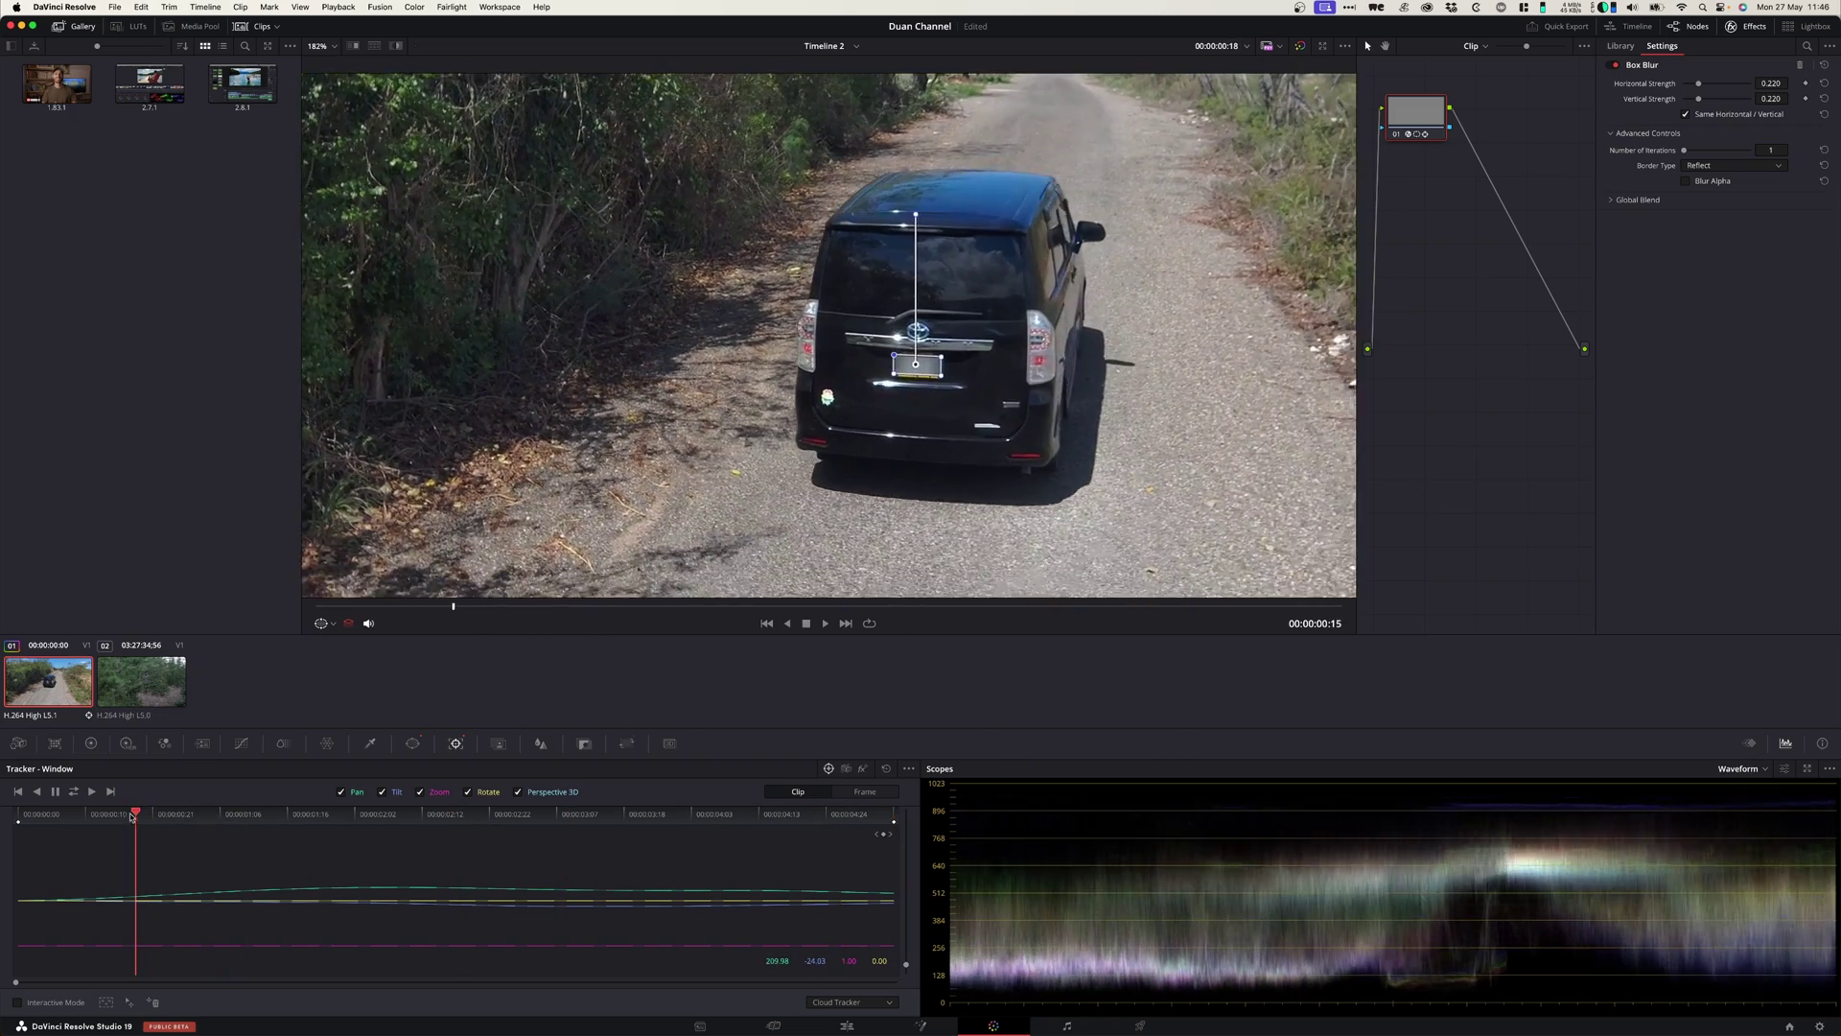
pyautogui.moveTo(131, 816); pyautogui.dragTo(484, 831)
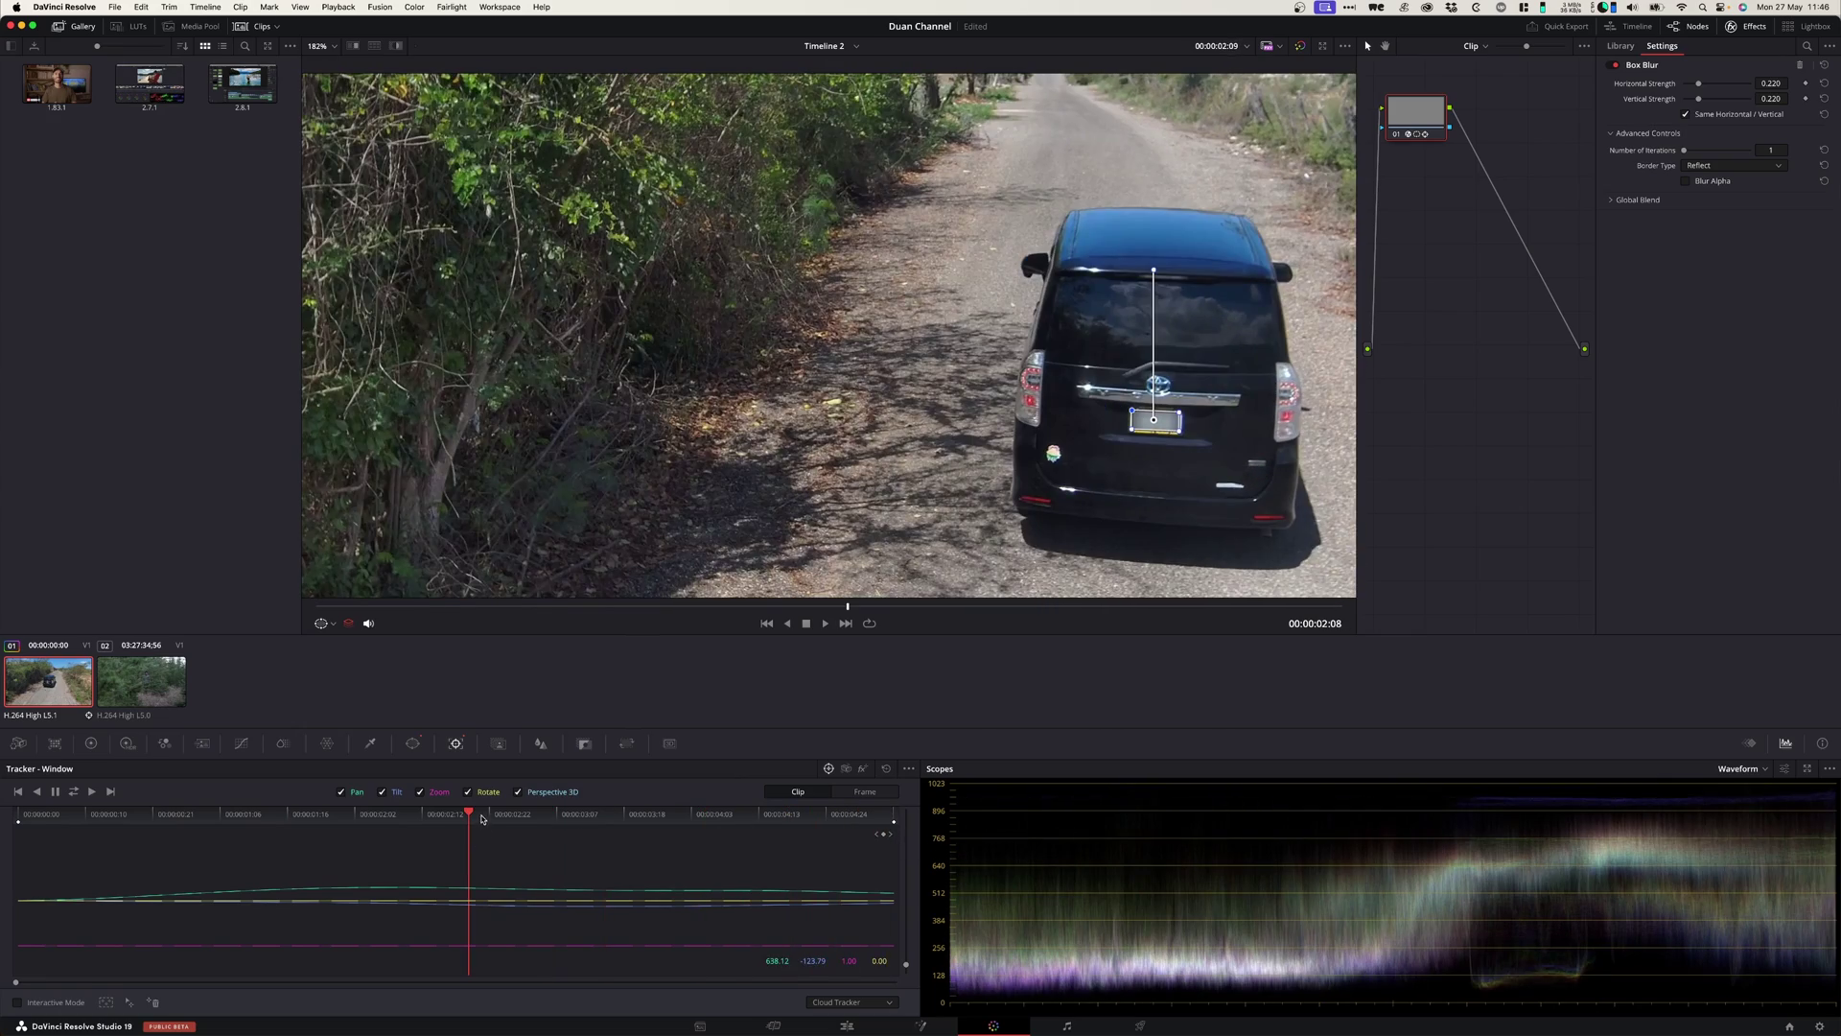
pyautogui.click(413, 744)
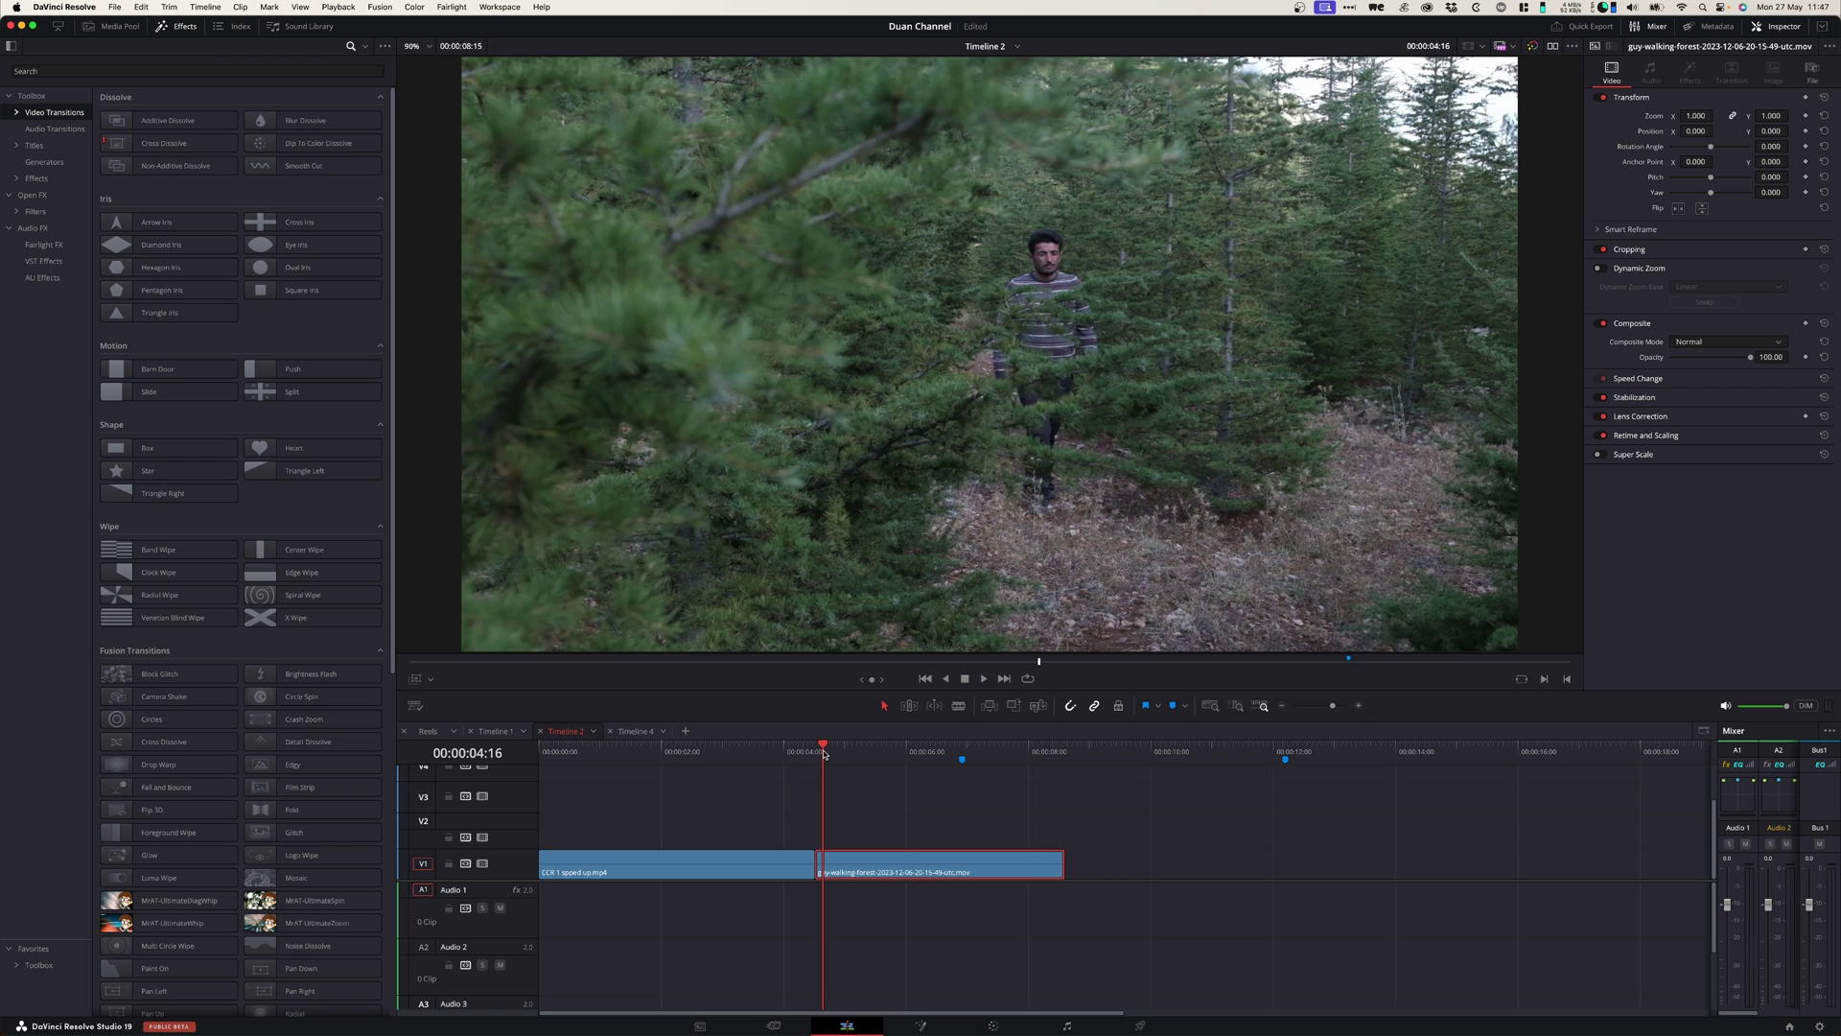
# Scrub the forest walking clip and enable a Curve window on its node
pyautogui.moveTo(822, 755); pyautogui.dragTo(924, 759)
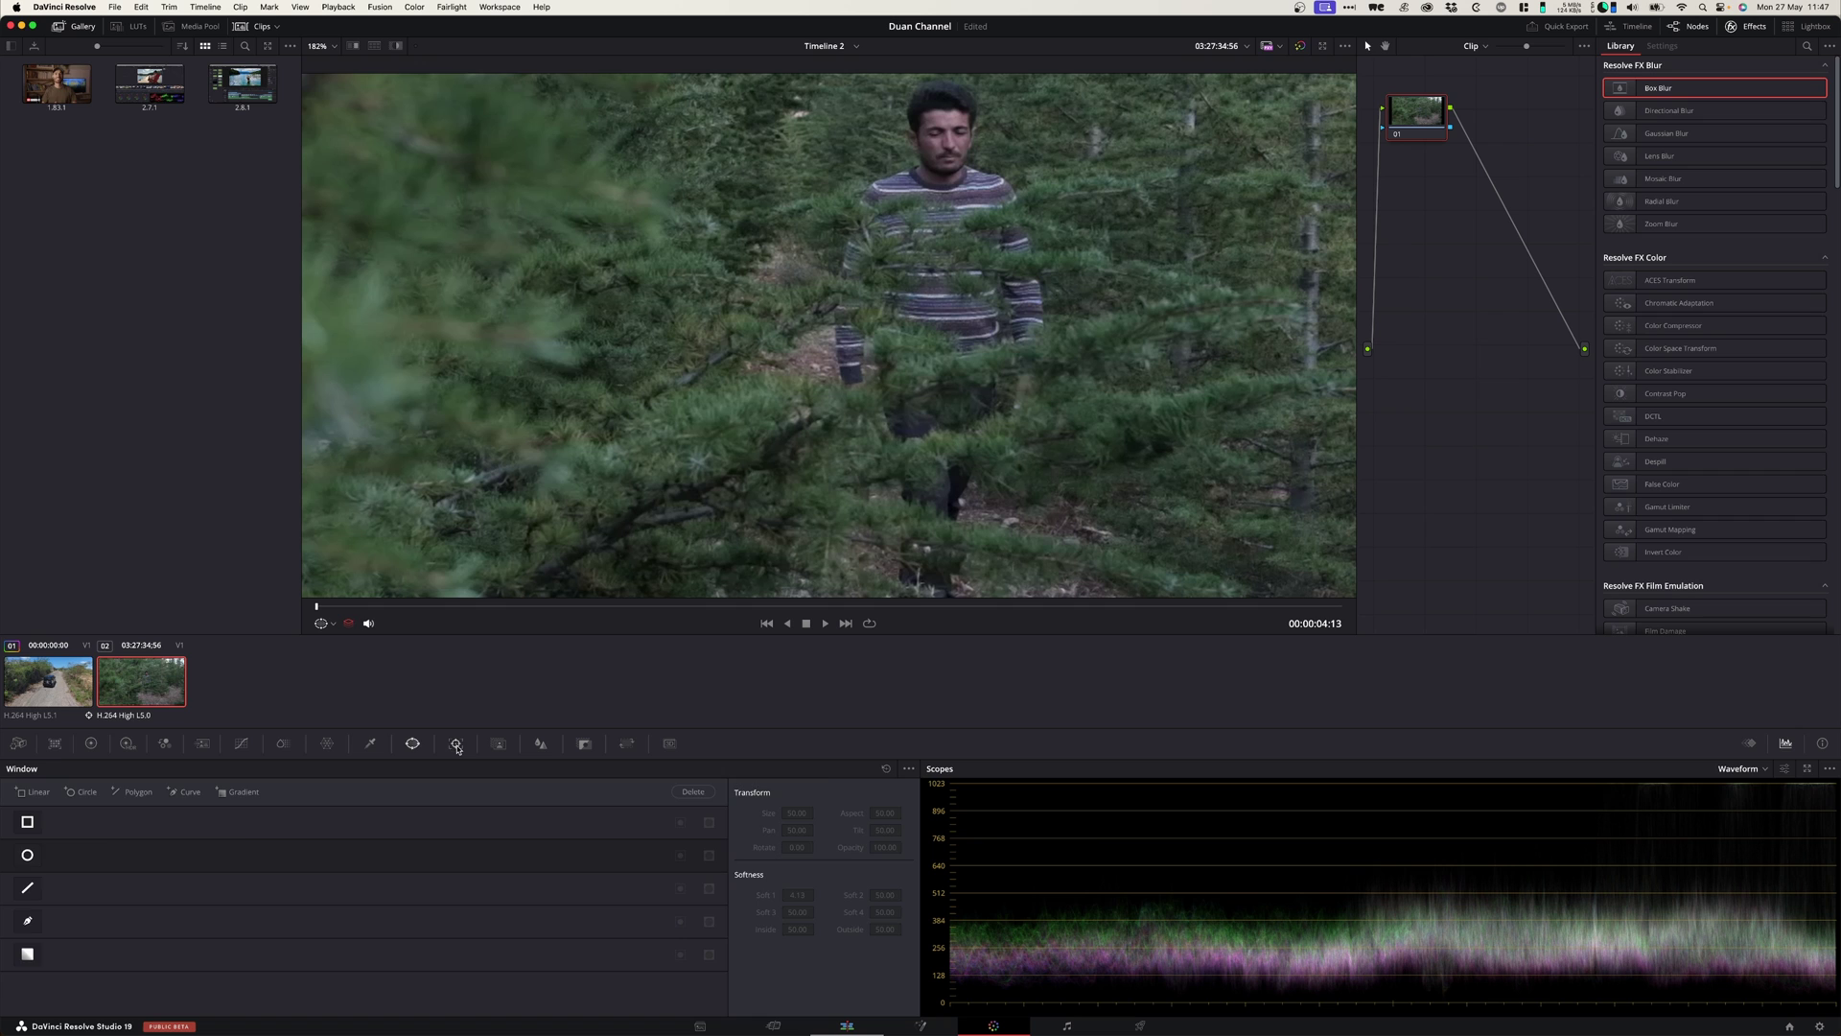
pyautogui.click(456, 745)
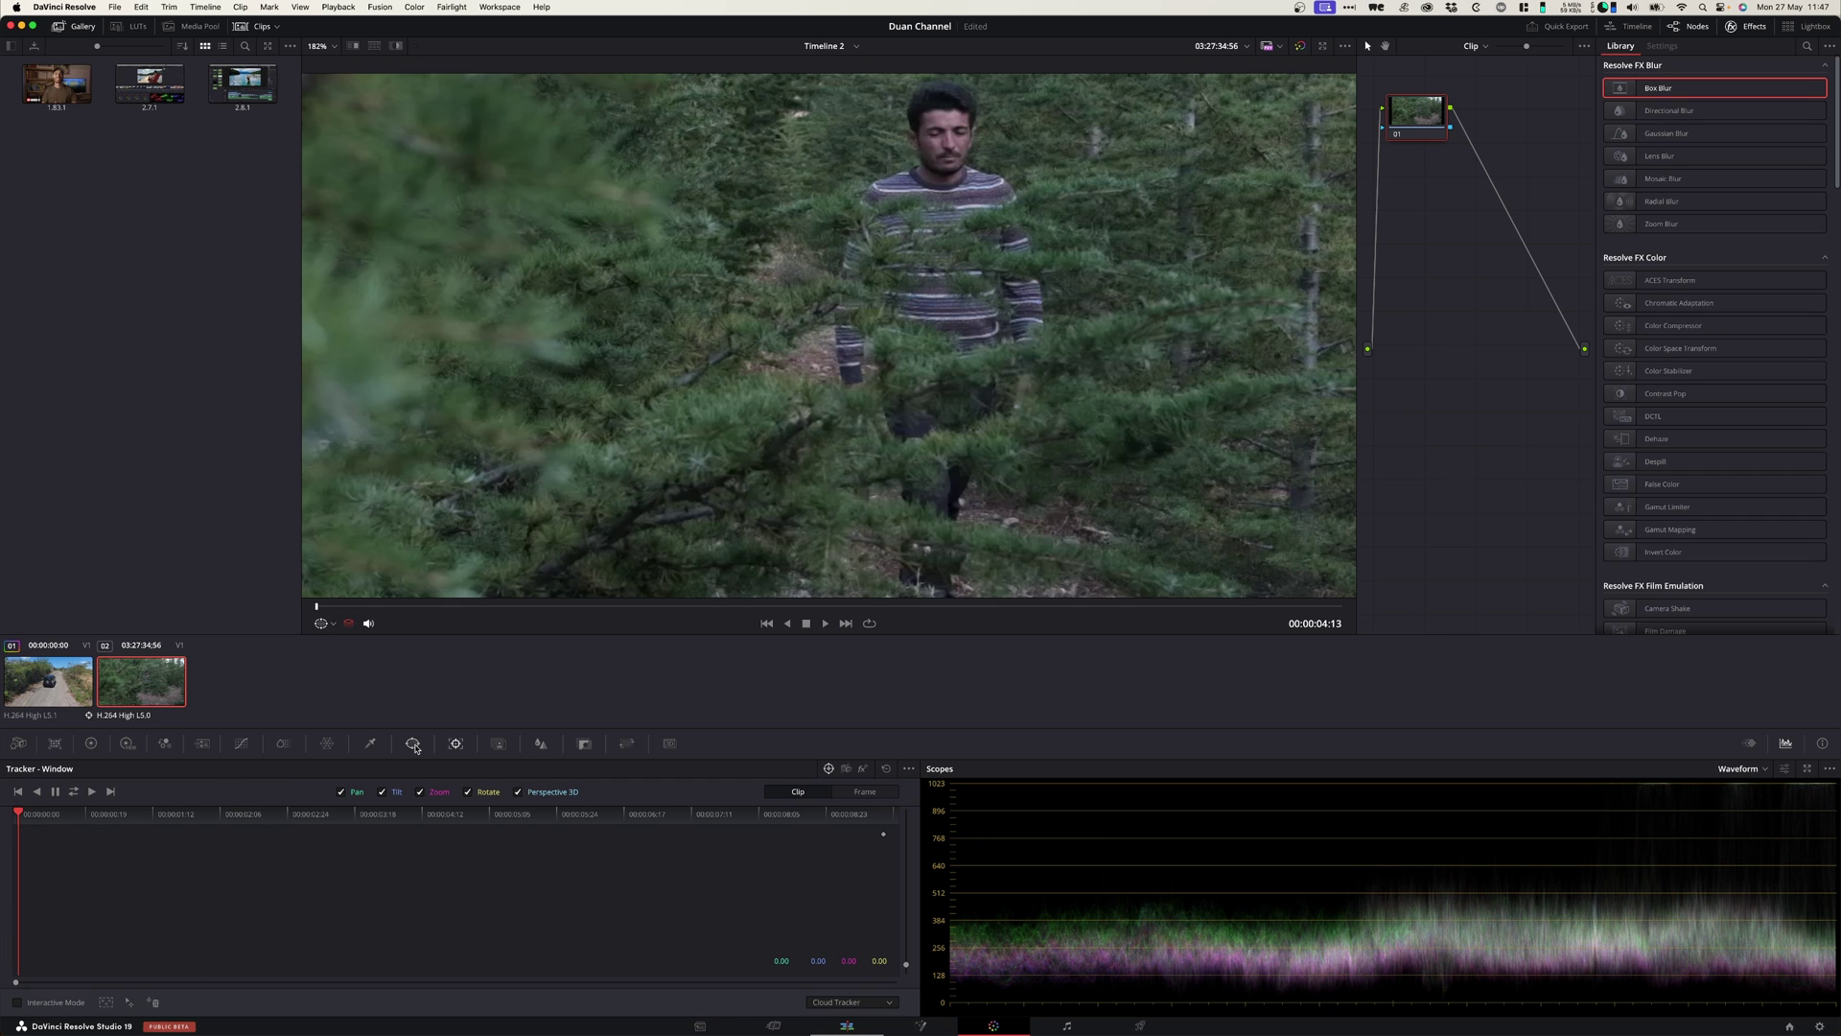
pyautogui.click(413, 745)
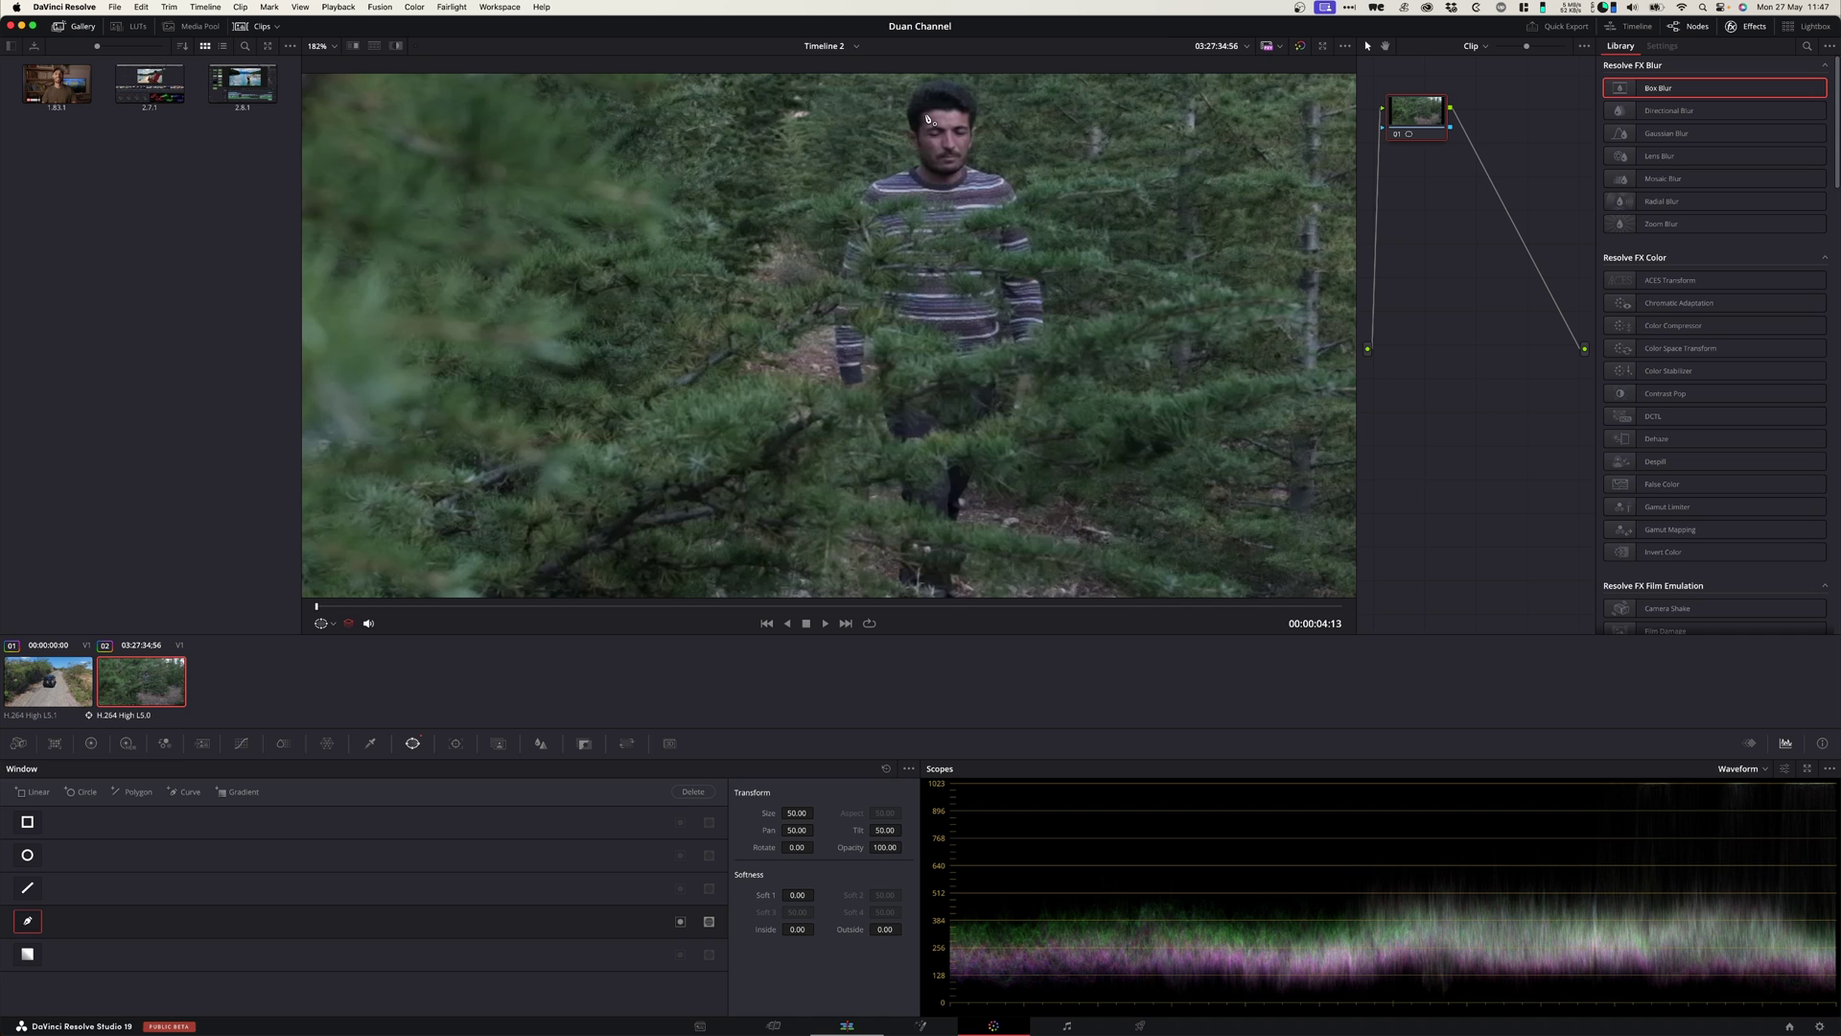
# Place points around the man's face from forehead to chin, close the shape, and reshape its top
pyautogui.click(918, 142)
pyautogui.click(921, 160)
pyautogui.click(931, 170)
pyautogui.click(959, 171)
pyautogui.click(971, 144)
pyautogui.click(968, 117)
pyautogui.click(925, 116)
pyautogui.moveTo(922, 119); pyautogui.dragTo(929, 116)
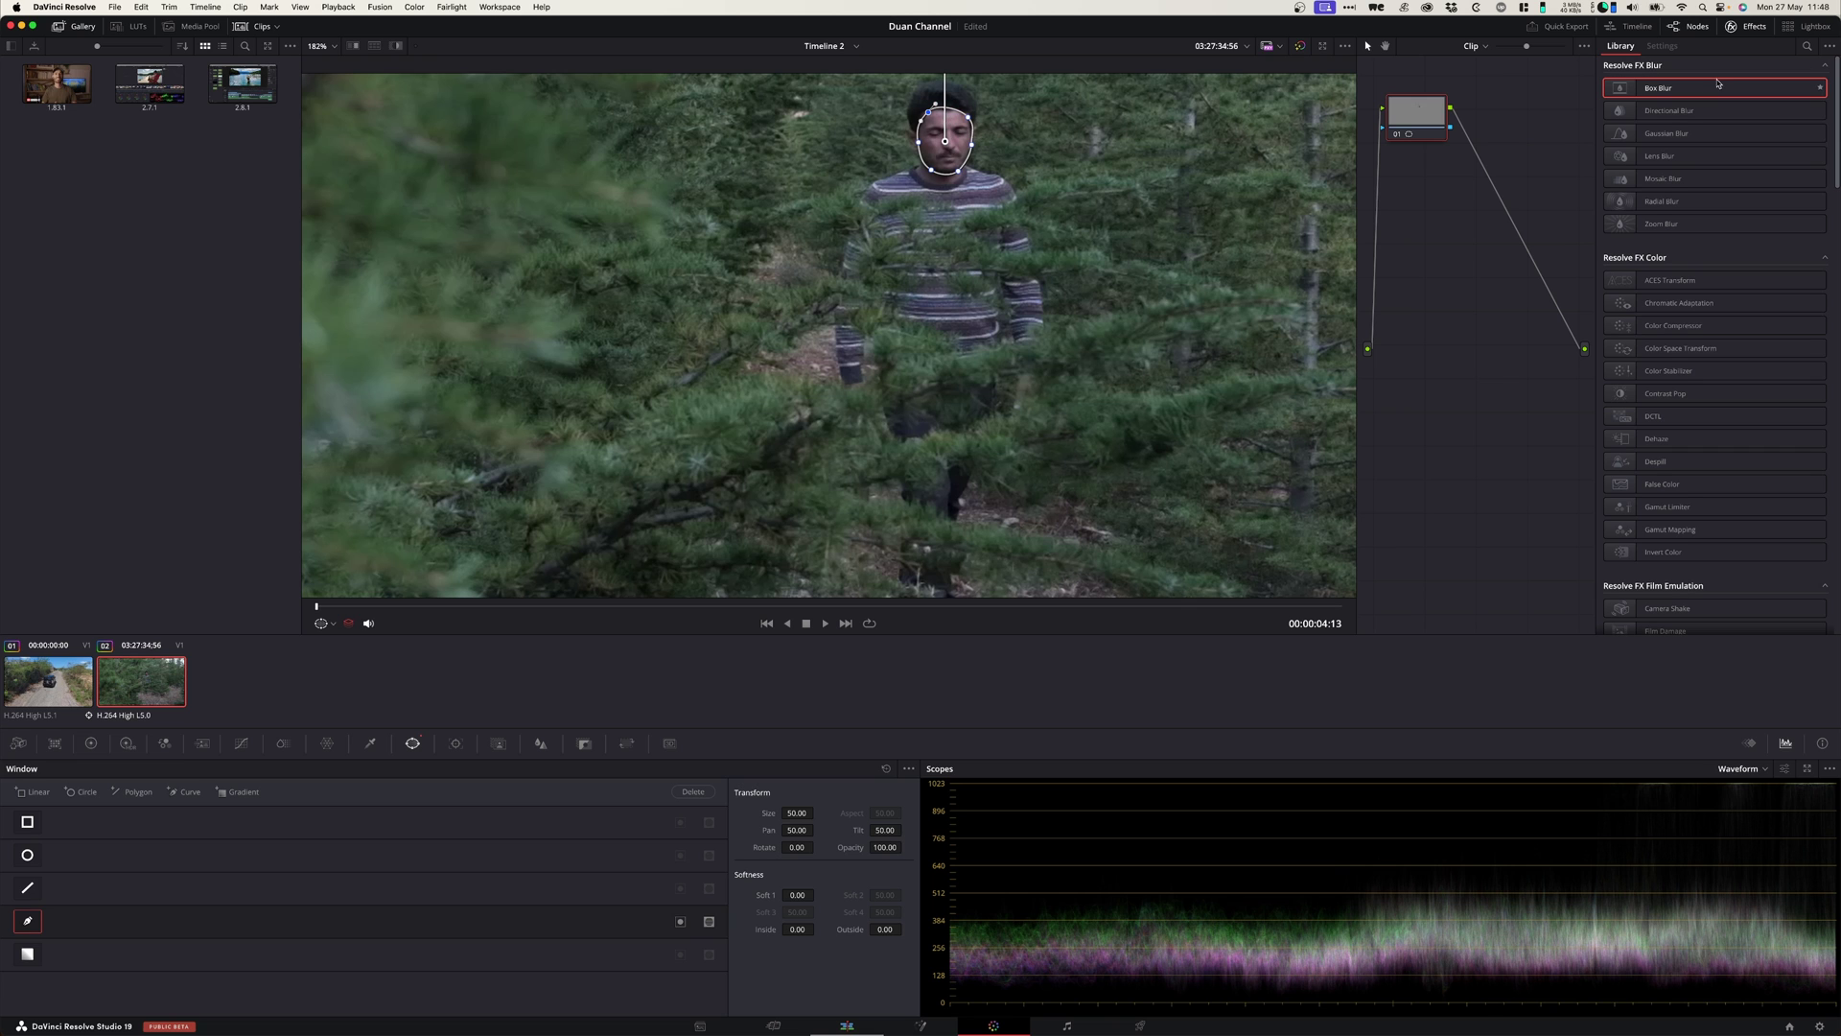
# Apply Box Blur to the face mask's node and switch off Blur Alpha
pyautogui.moveTo(1721, 90); pyautogui.dragTo(1424, 123)
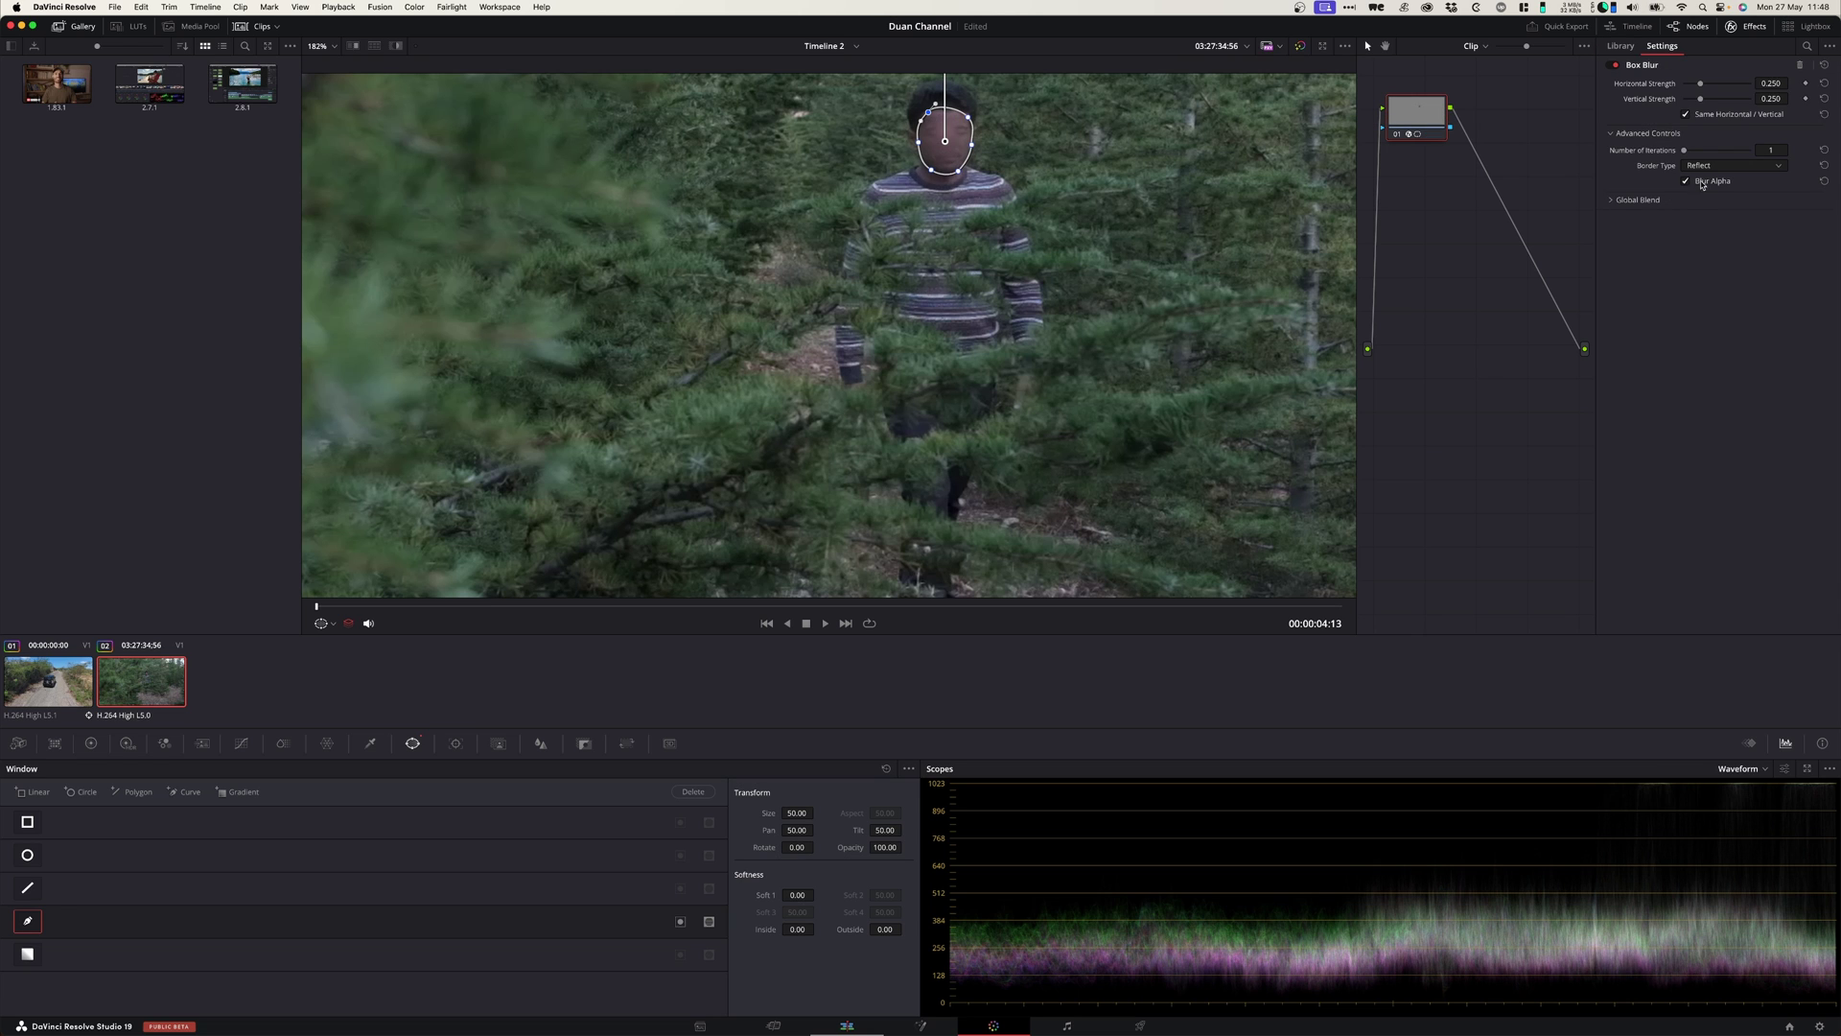
pyautogui.click(1684, 182)
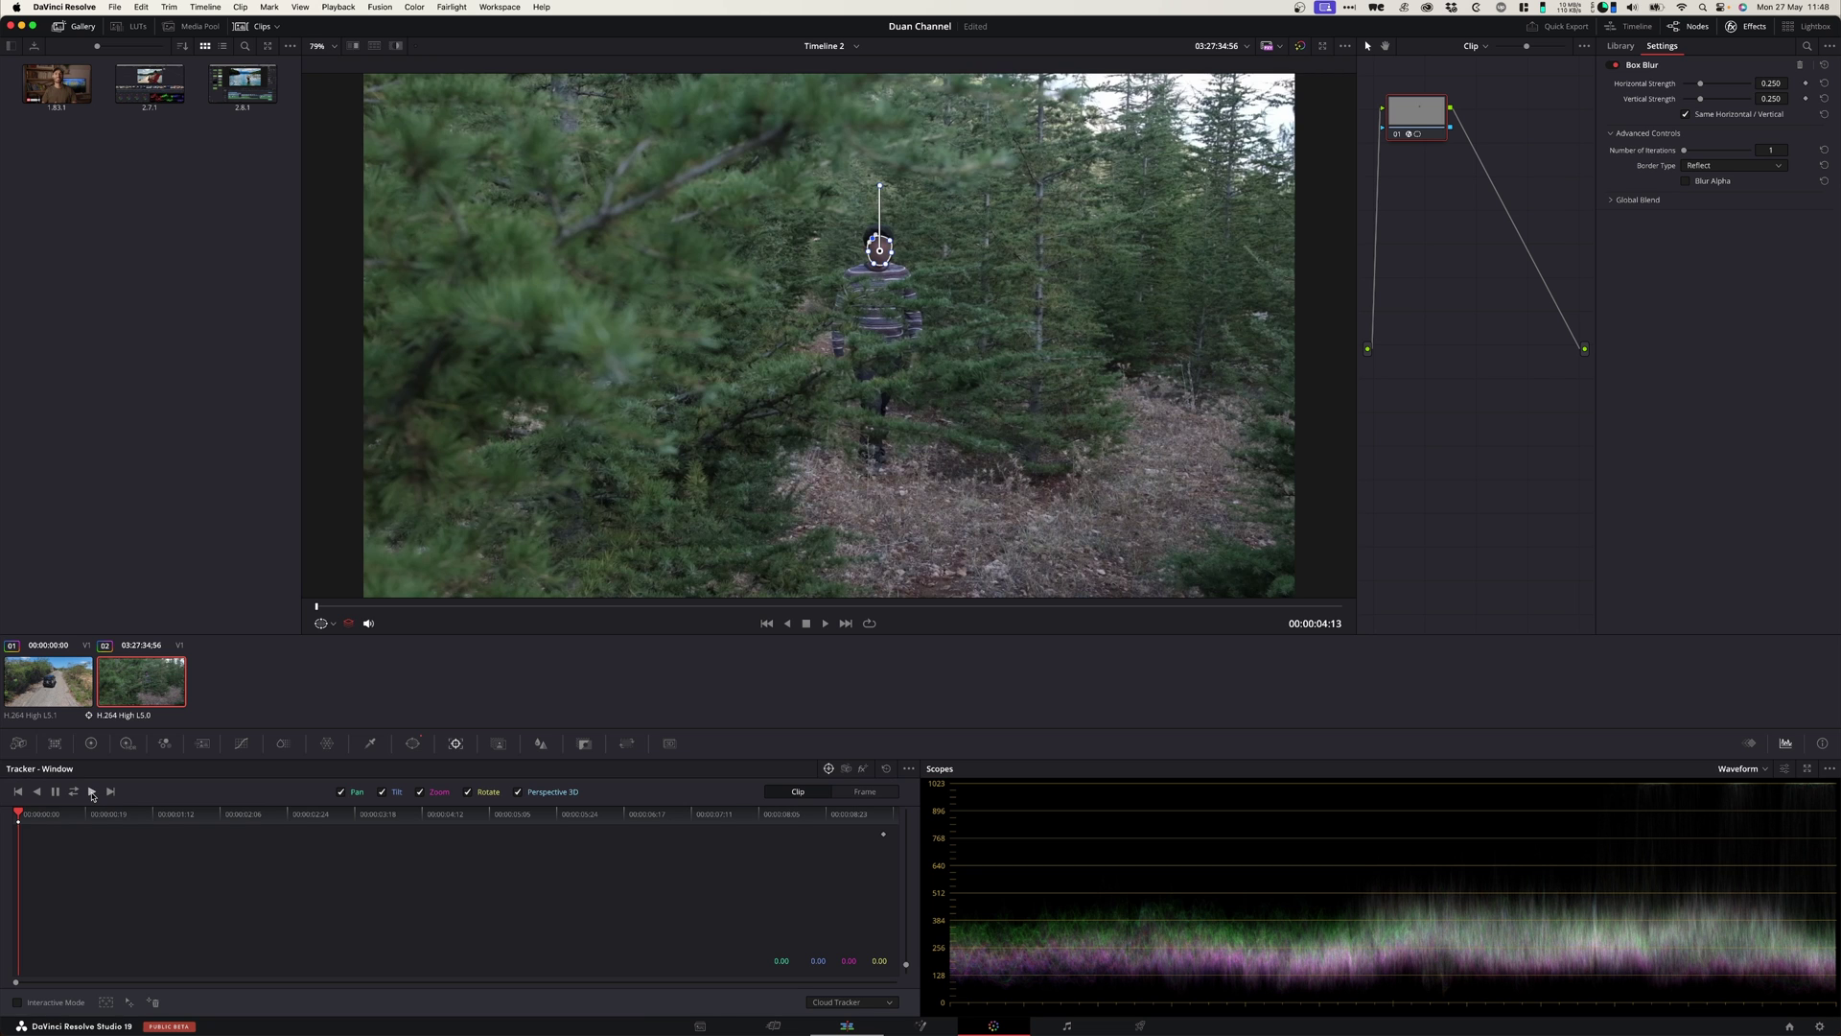
# Track the face mask forward and scrub back to check it stays on the man's head
pyautogui.click(92, 792)
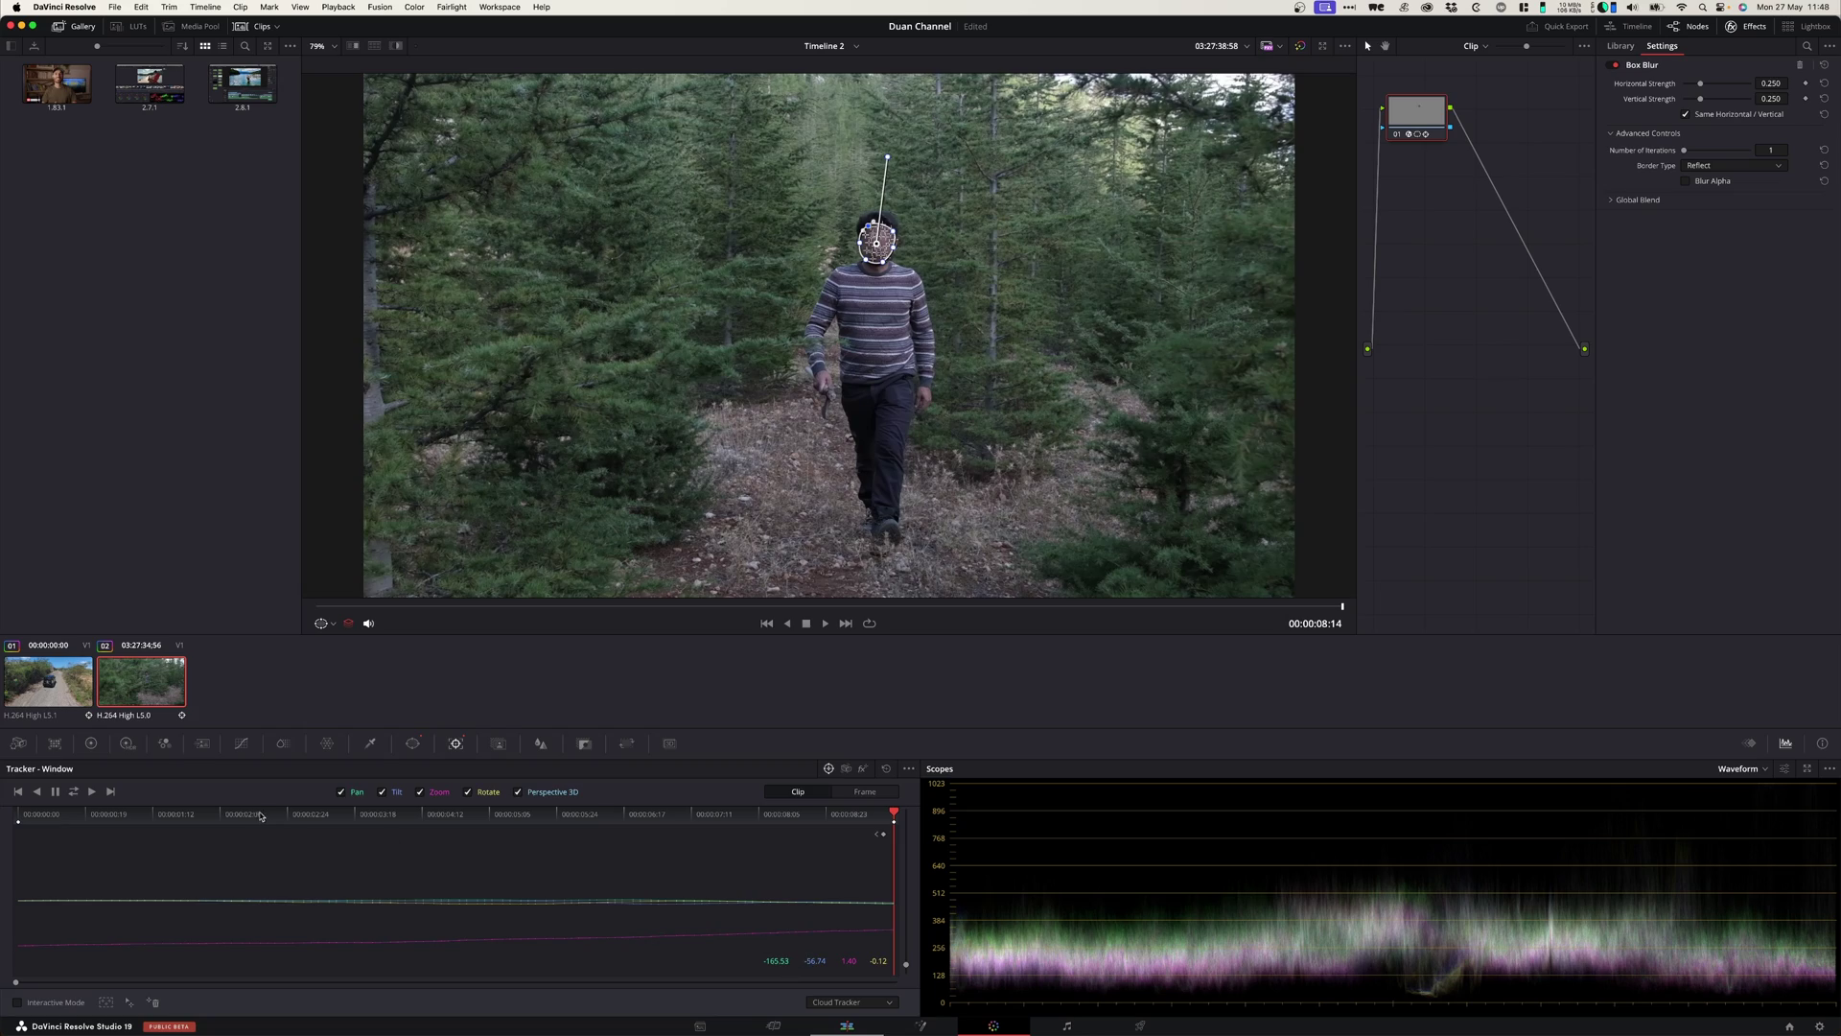
pyautogui.moveTo(245, 816); pyautogui.dragTo(145, 821)
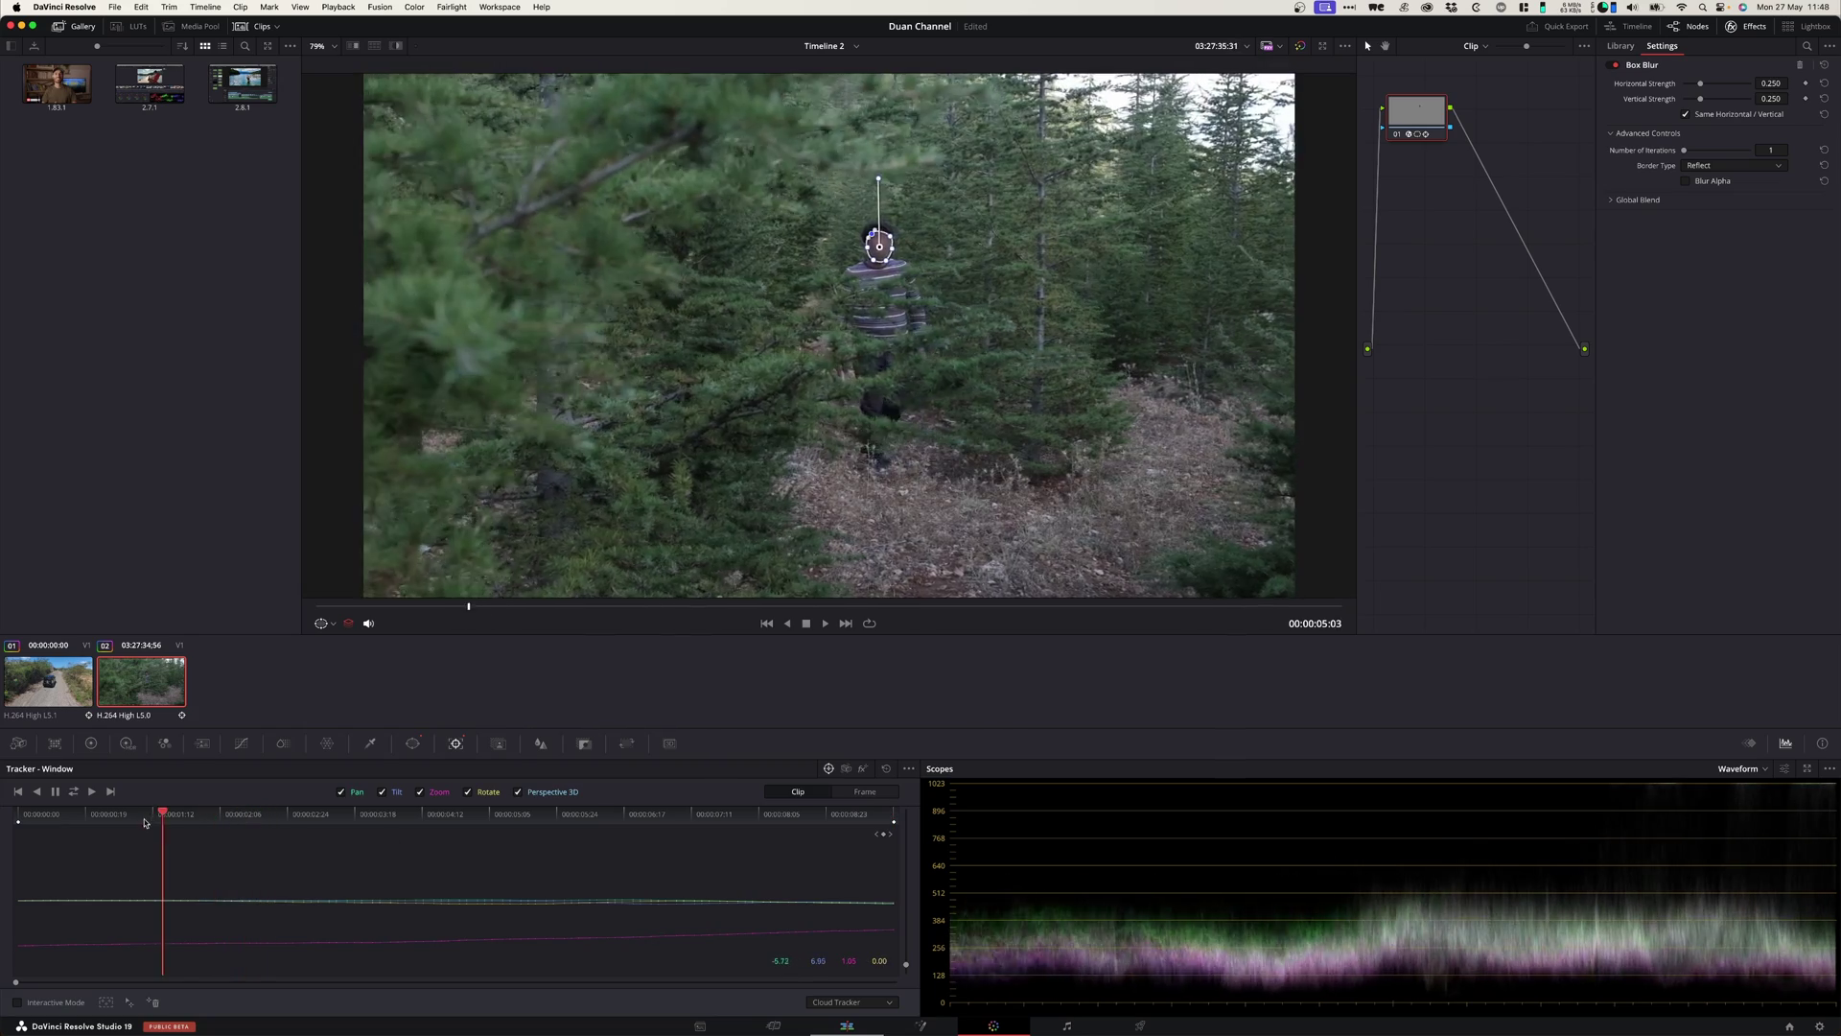